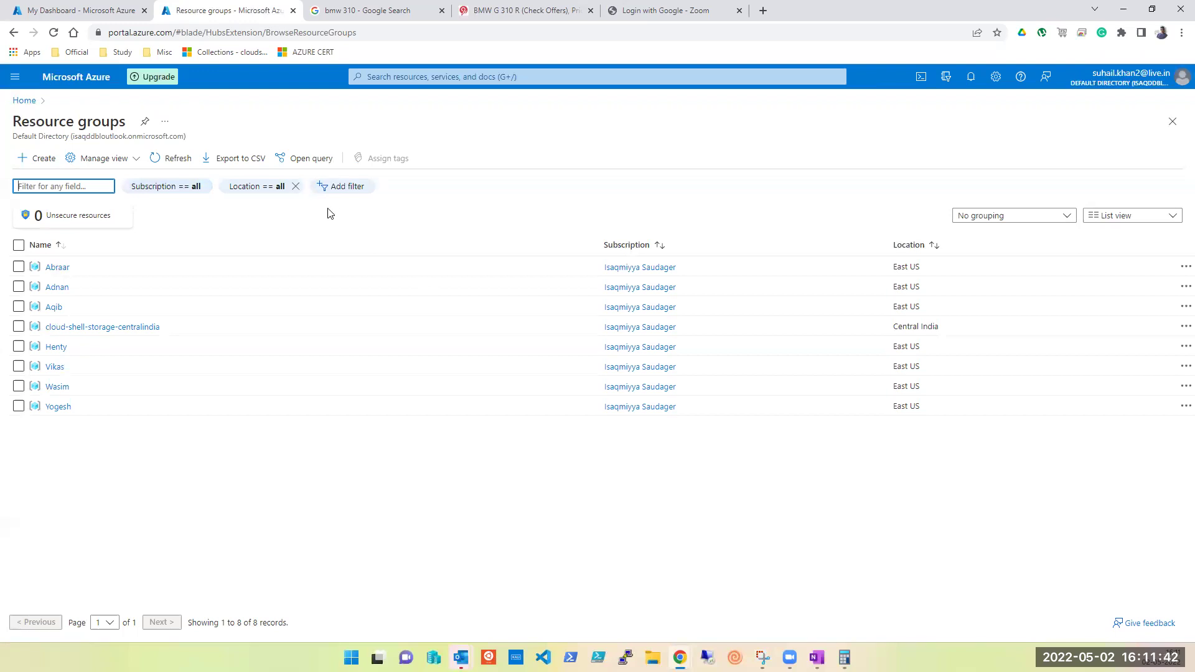
Examine the subscription upgrade notice and the signed-in account's details, and return to the resource groups list
left_click(151, 79)
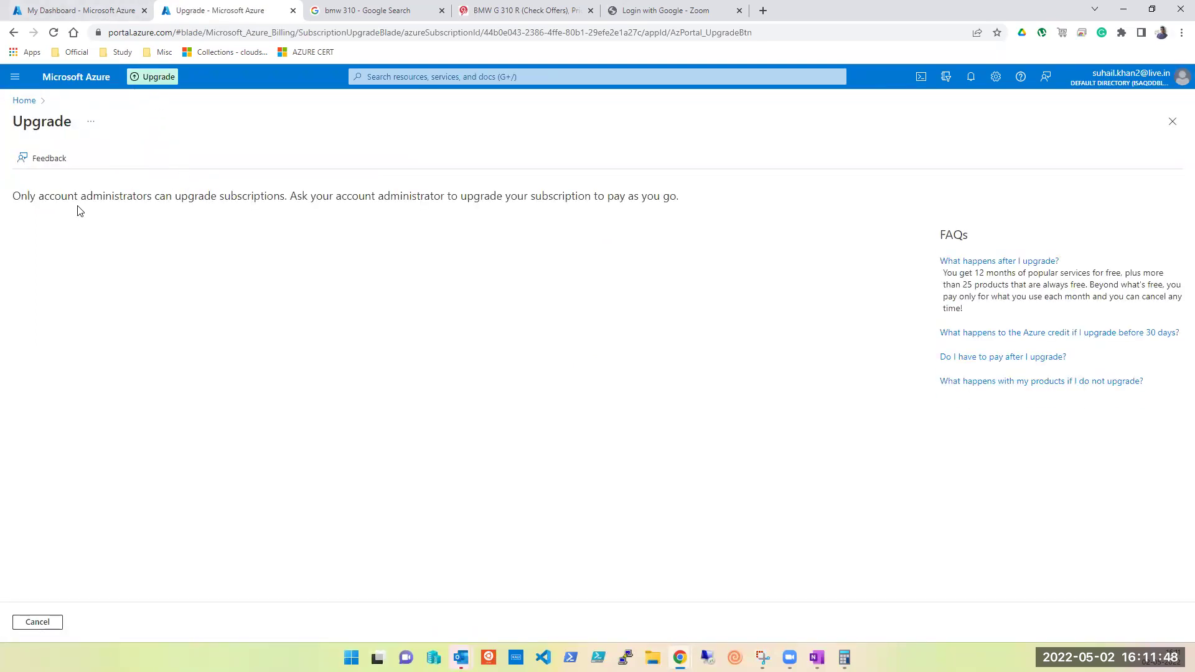
triple_click(46, 202)
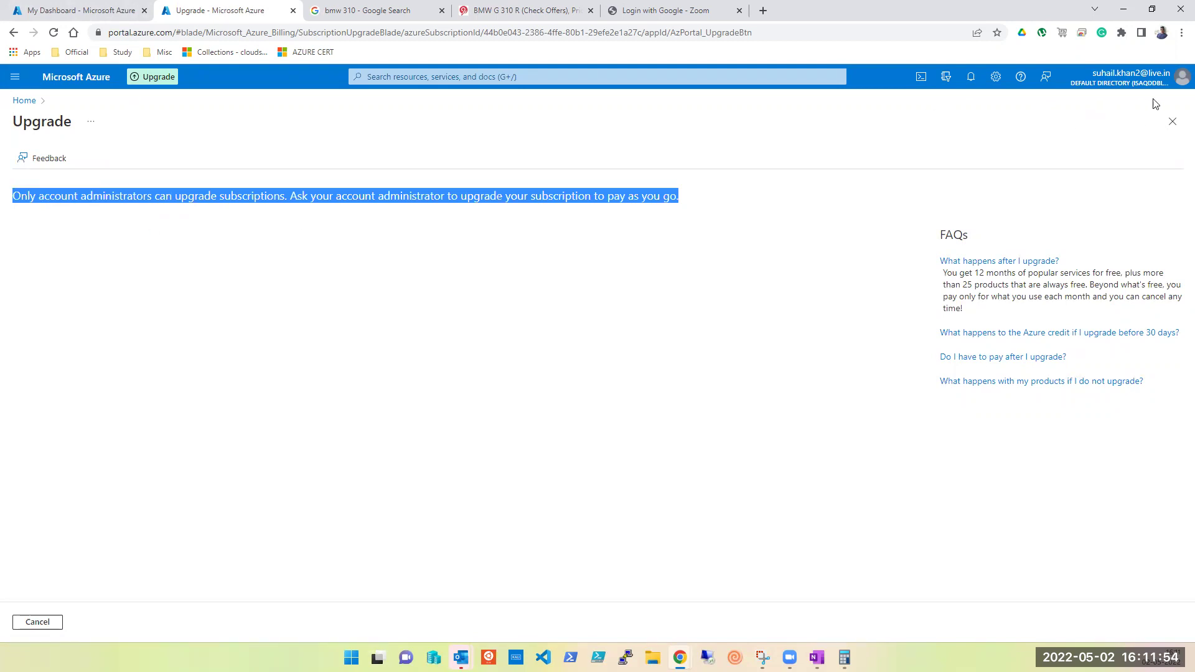
left_click(1179, 79)
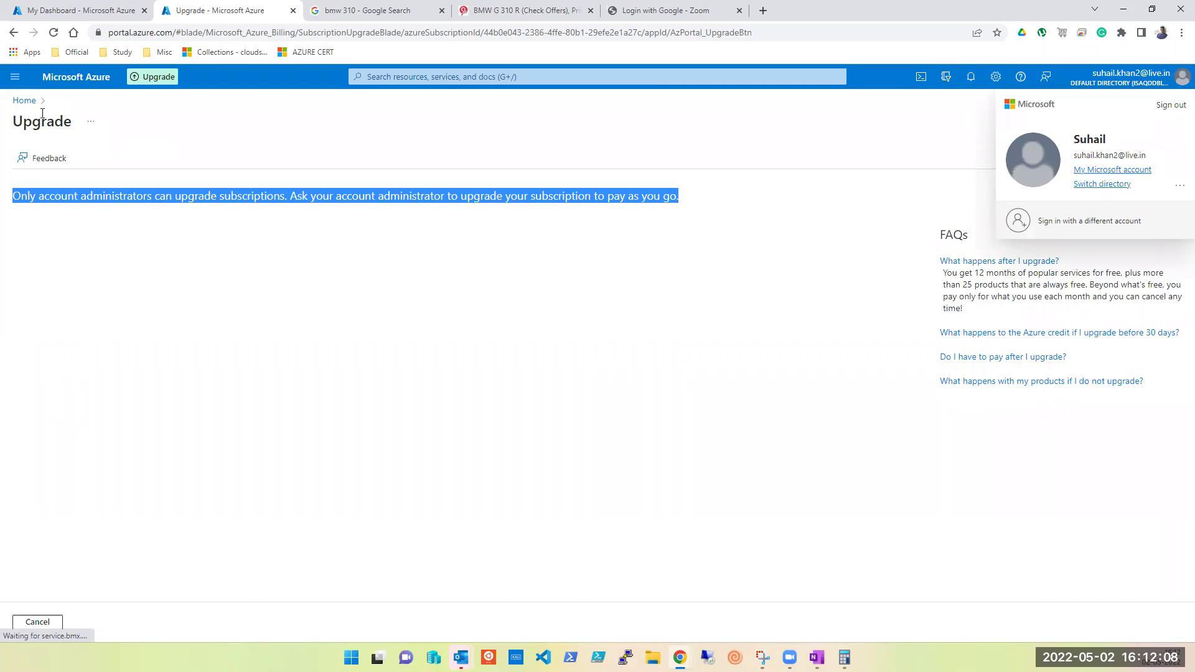
left_click(25, 102)
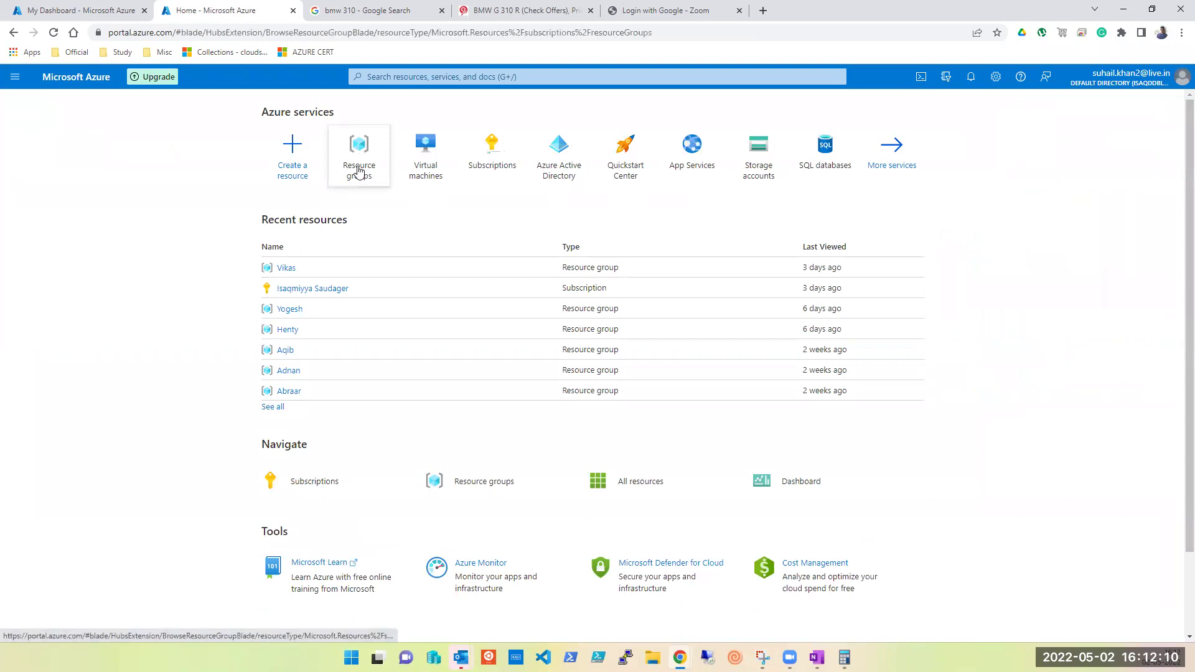
left_click(360, 171)
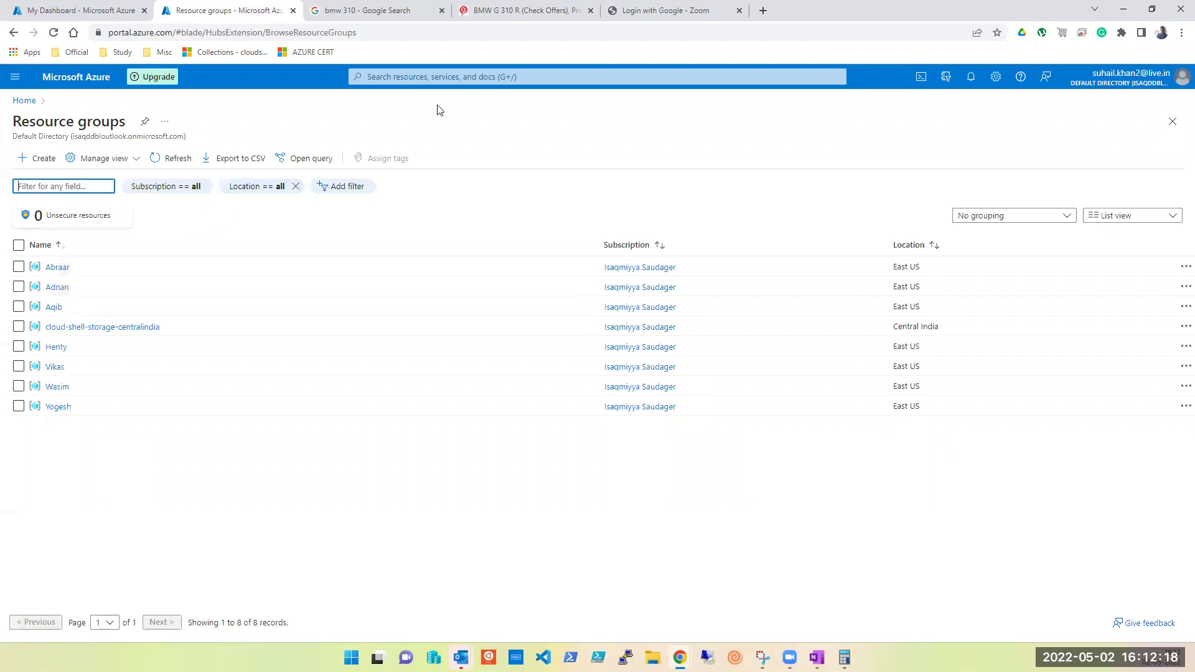
View all users in Azure Active Directory, select the first user in the list, and return to the portal home page
left_click(440, 76)
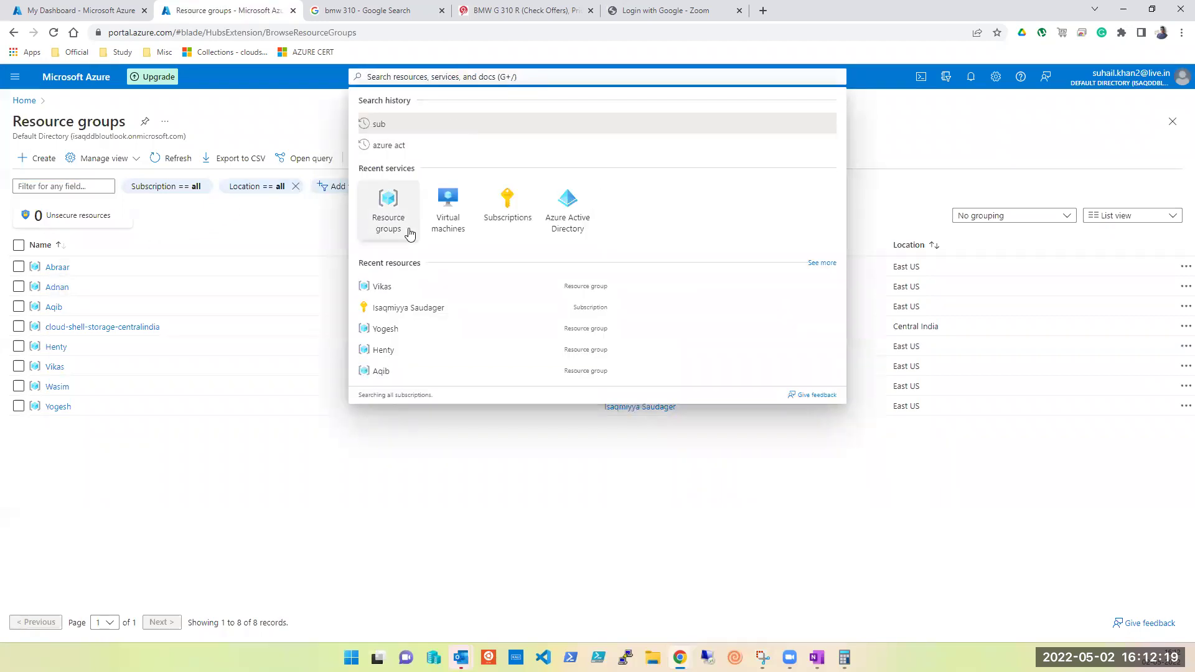
left_click(544, 225)
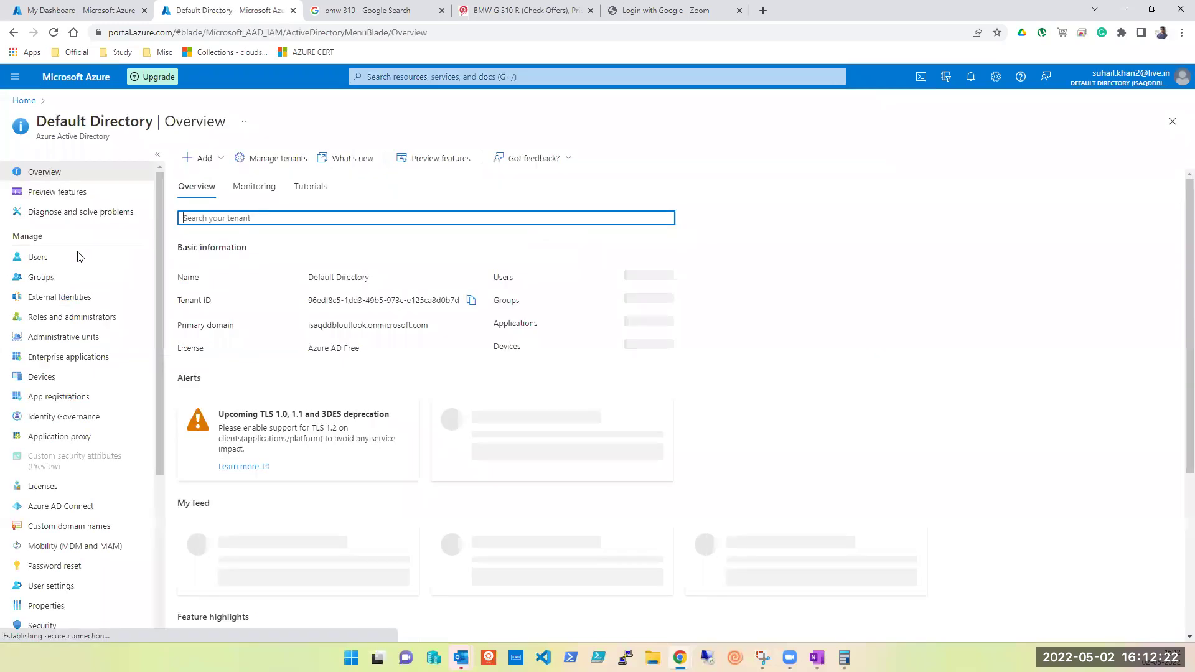
left_click(44, 258)
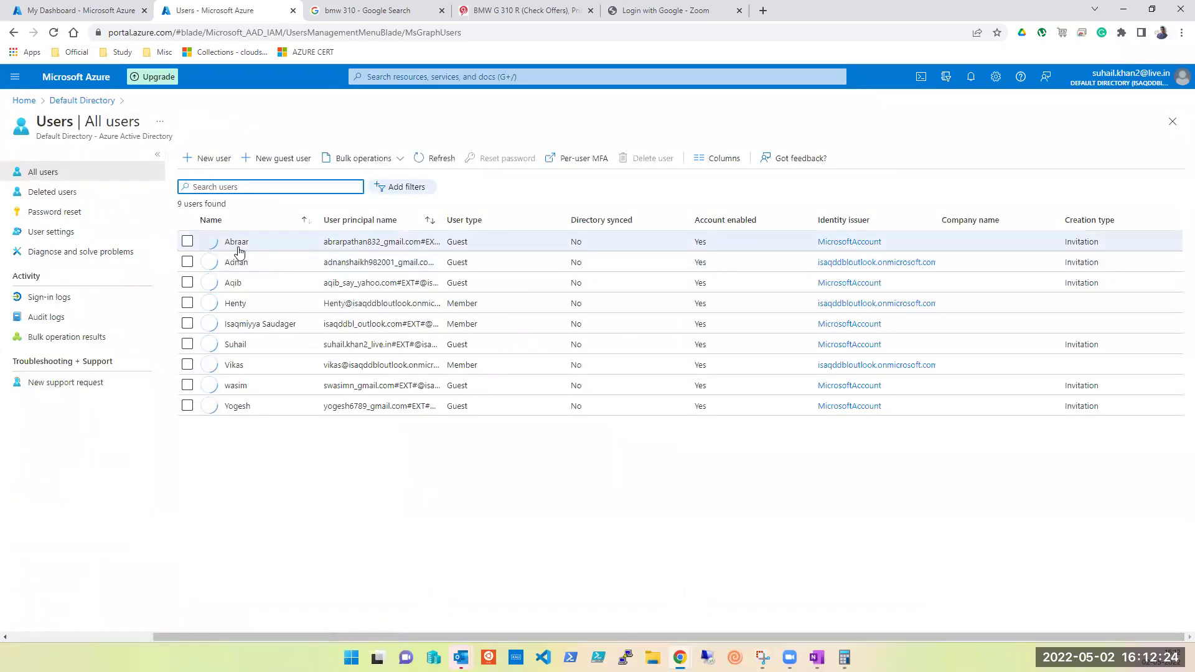
left_click(186, 241)
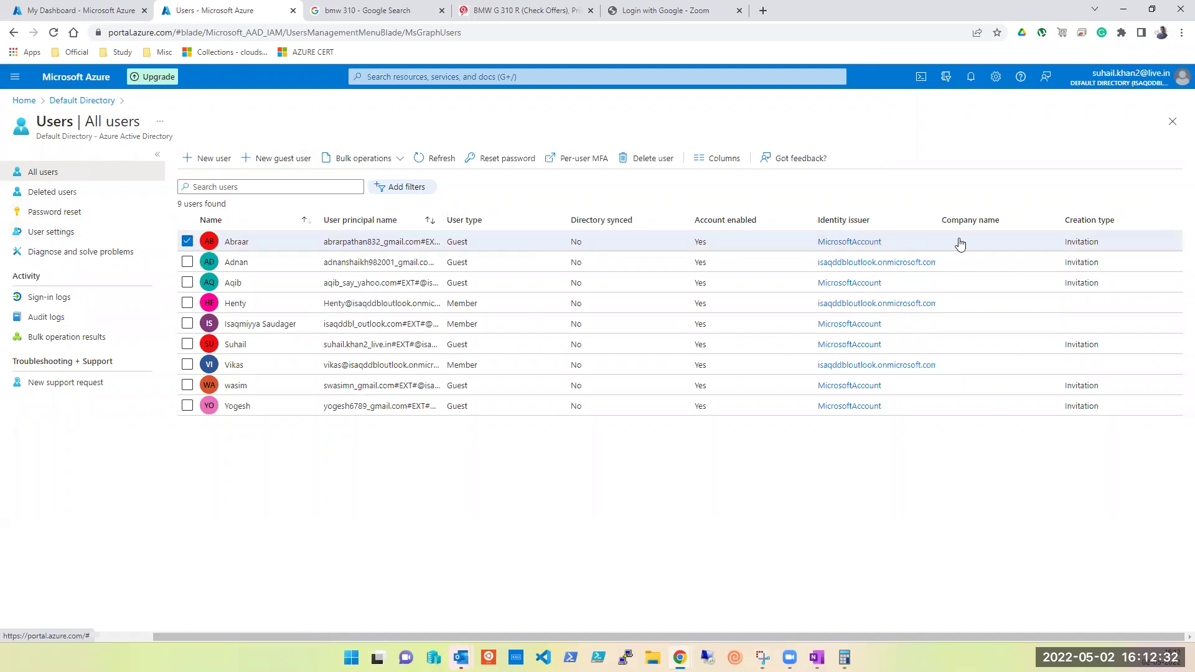
left_click(1173, 121)
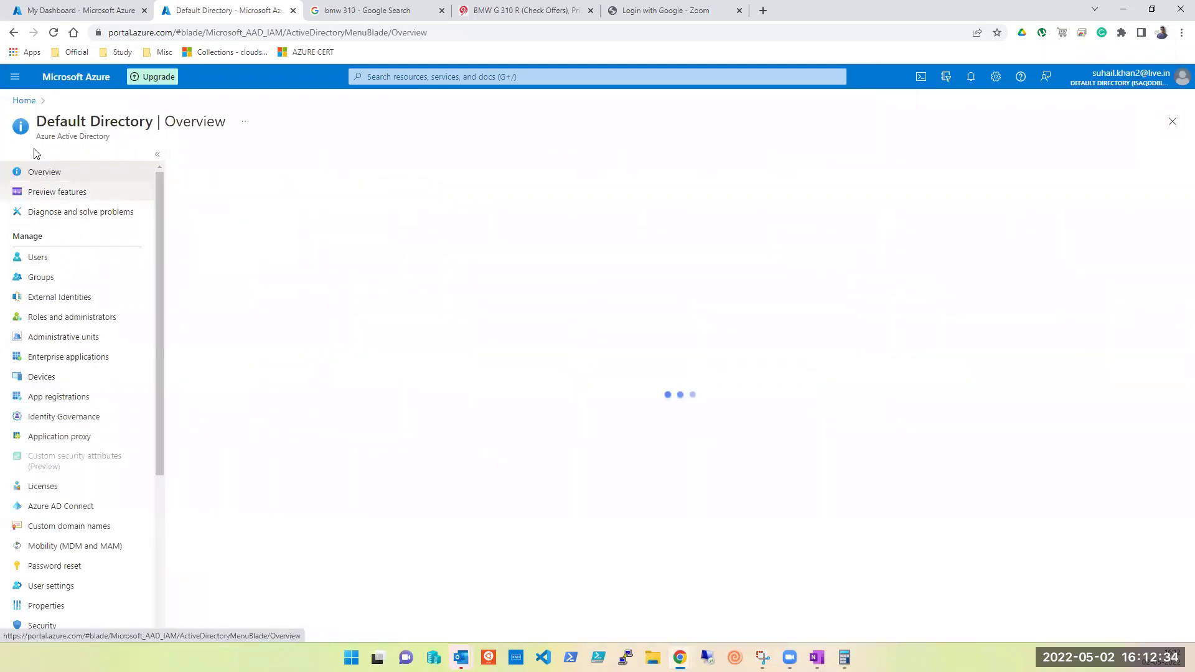
left_click(26, 102)
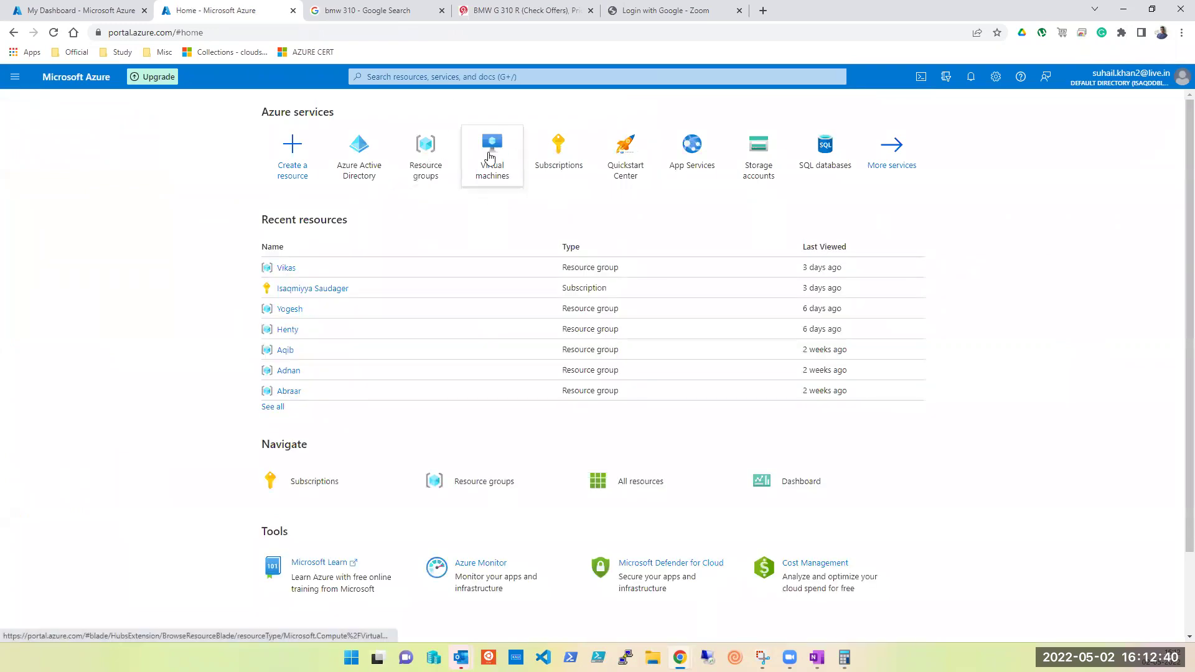
Open the third resource group in the resource groups list and view the services offered for creating a resource in it
mouse_move(489, 157)
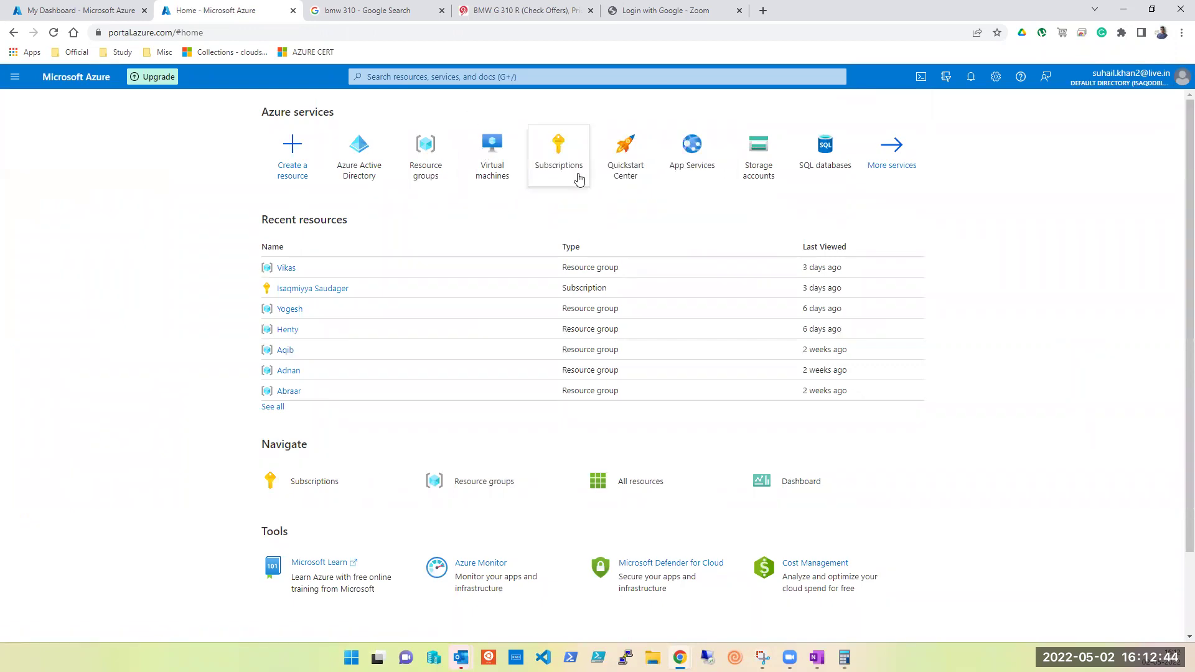
mouse_move(579, 181)
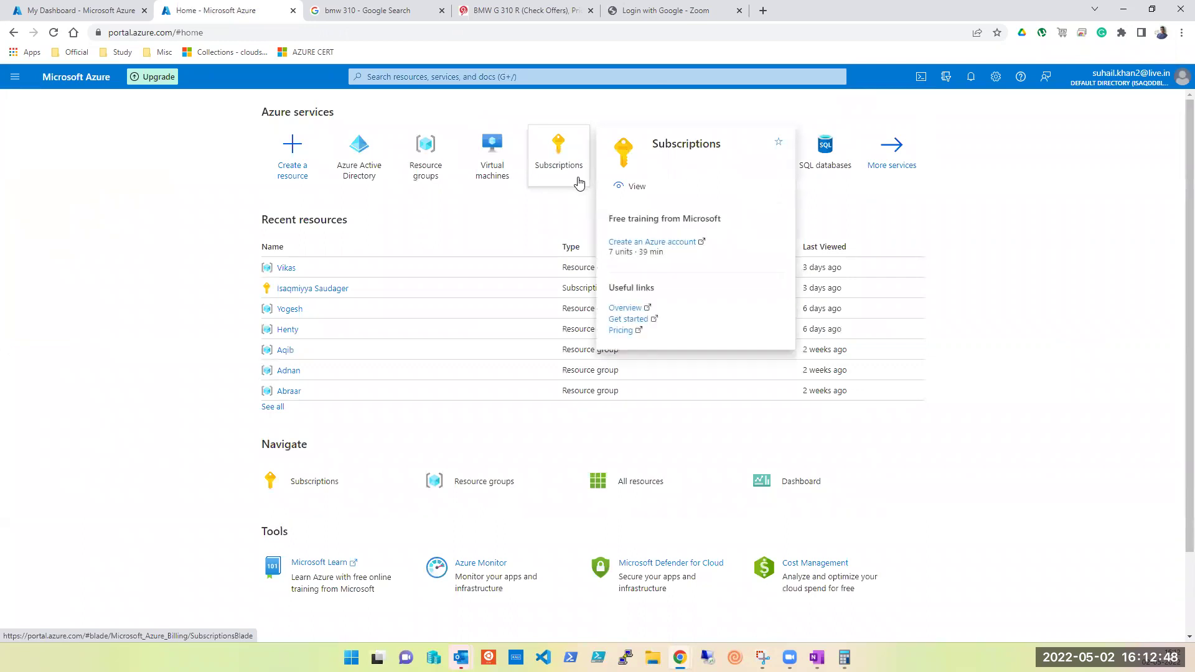
left_click(429, 169)
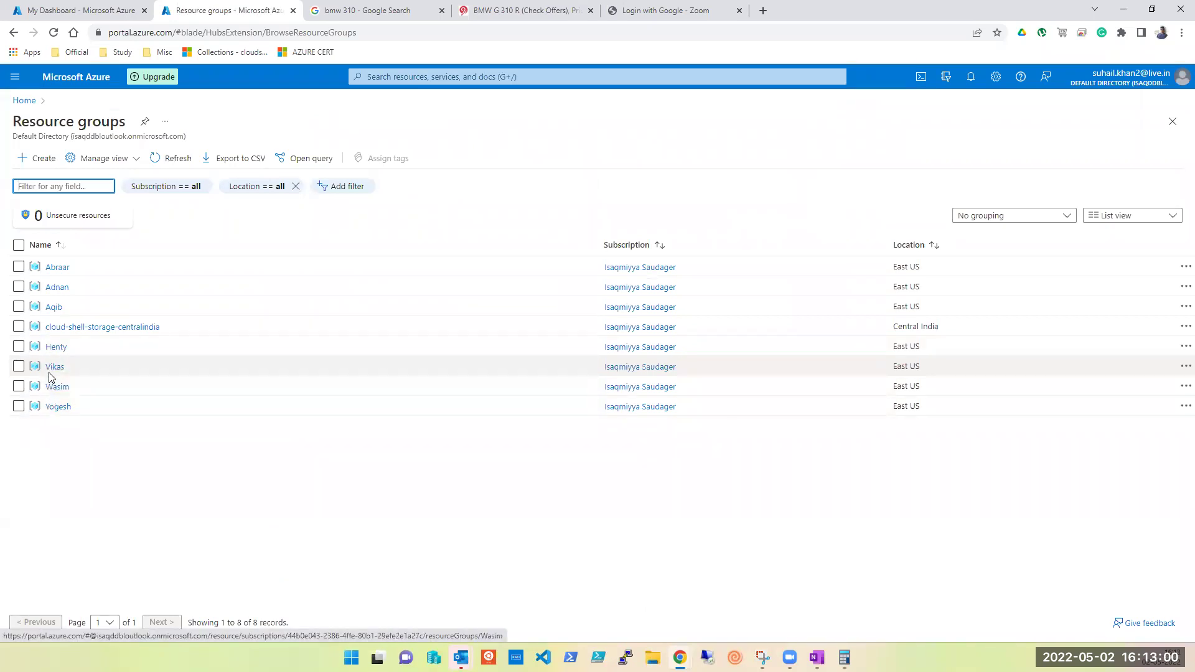
left_click(55, 307)
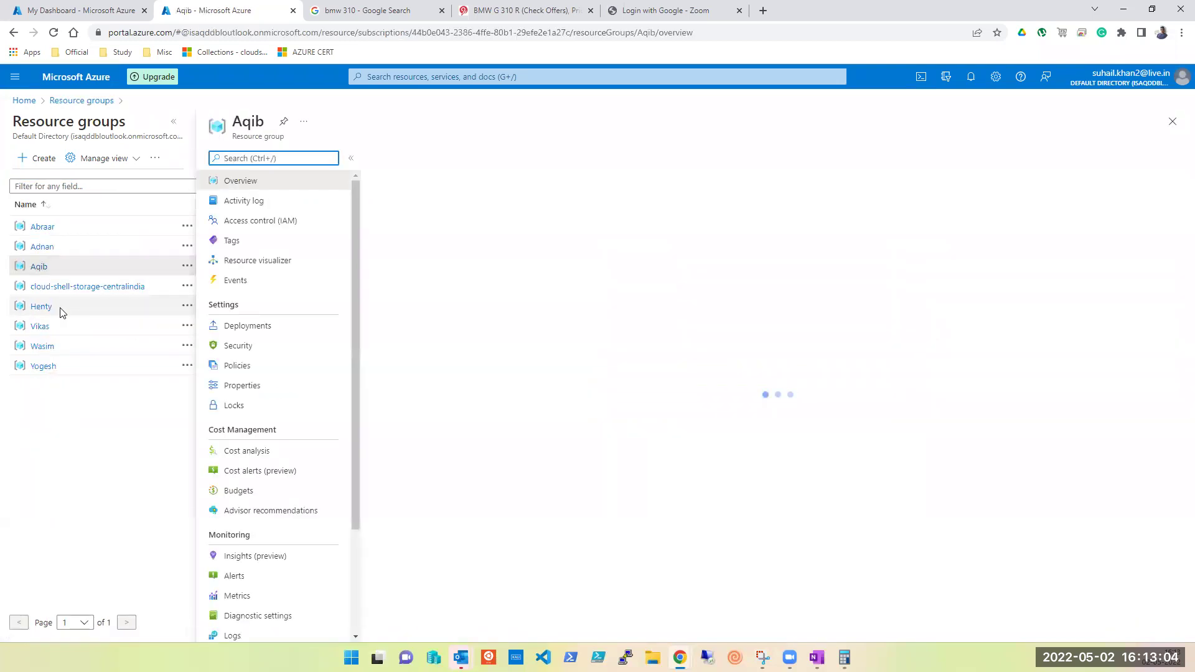
left_click(387, 157)
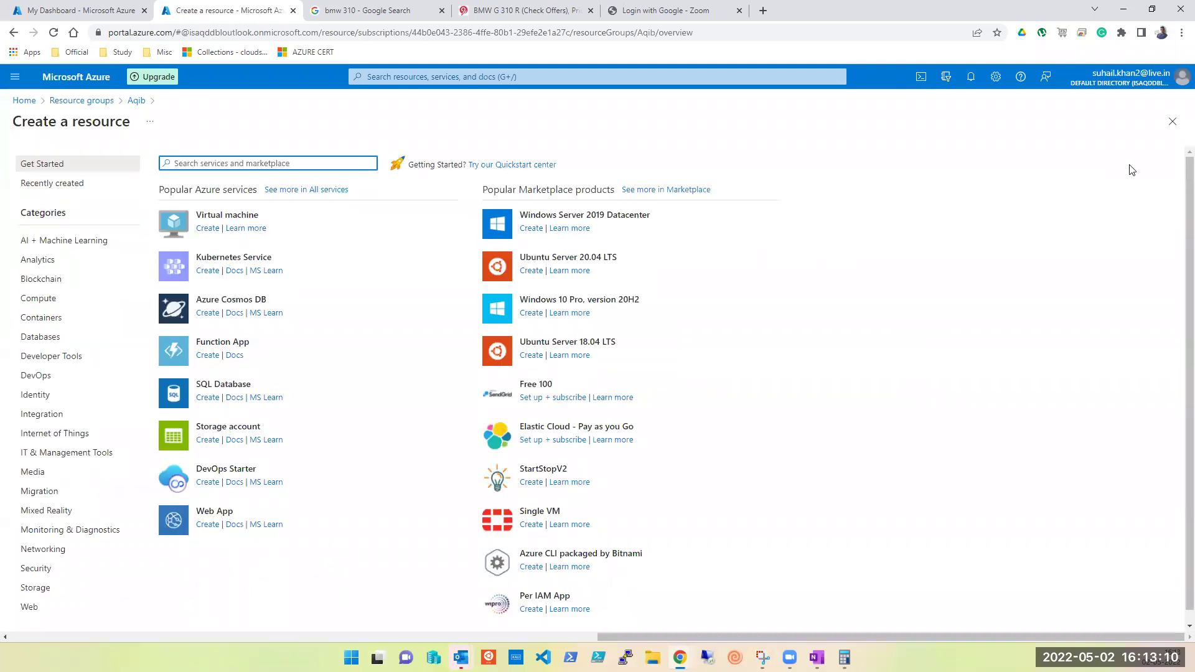
left_click(1173, 122)
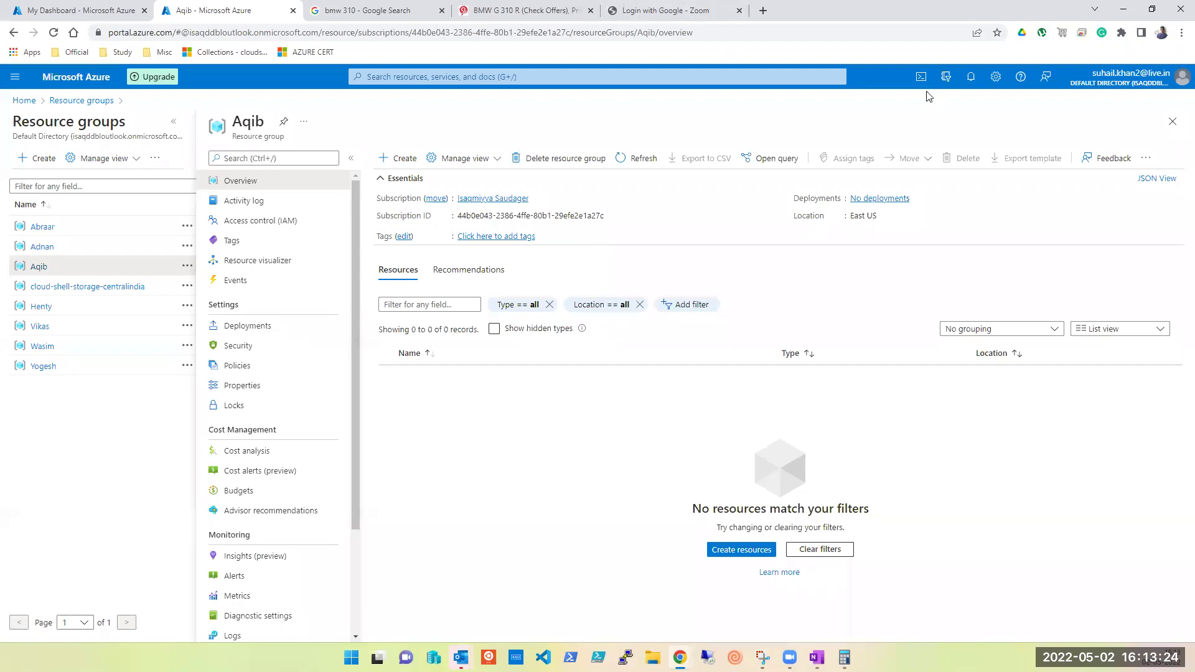
Check the portal notifications and examine the overview of the only subscription in the directory
left_click(971, 78)
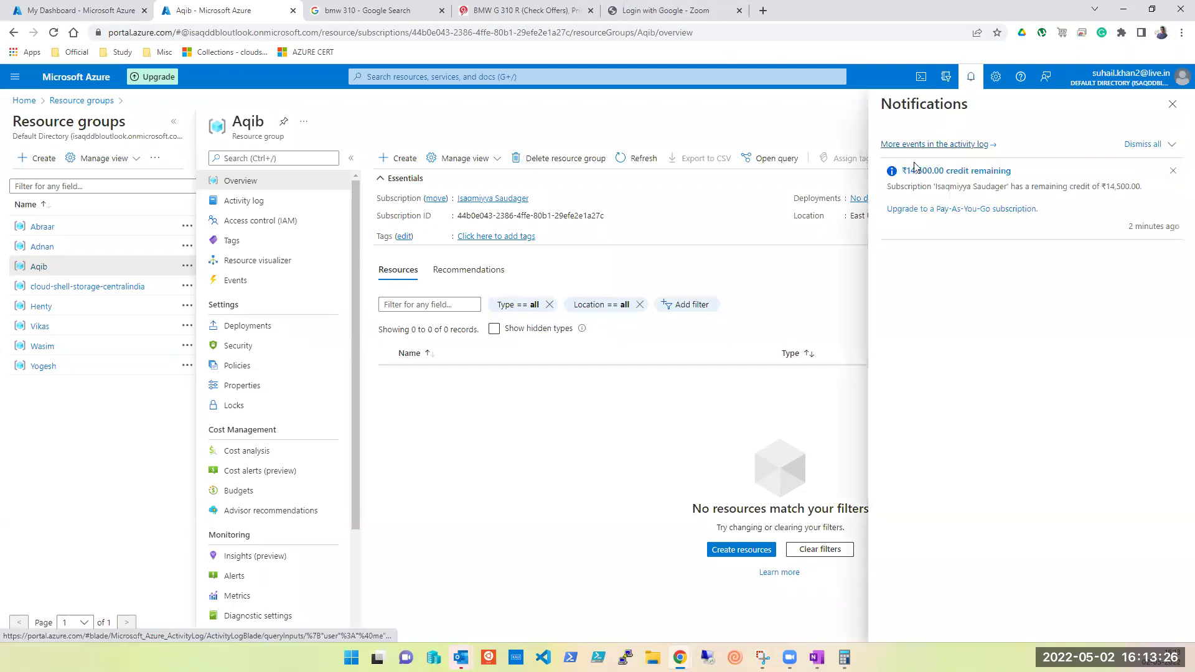
left_click(488, 74)
left_click(571, 222)
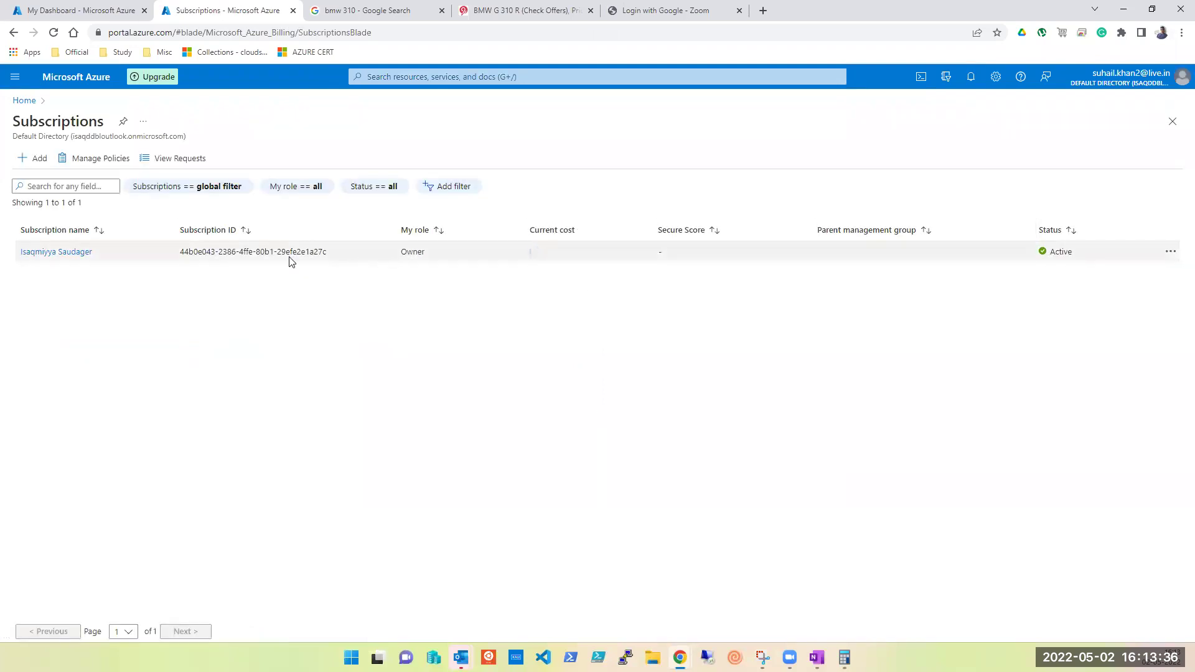
left_click(47, 253)
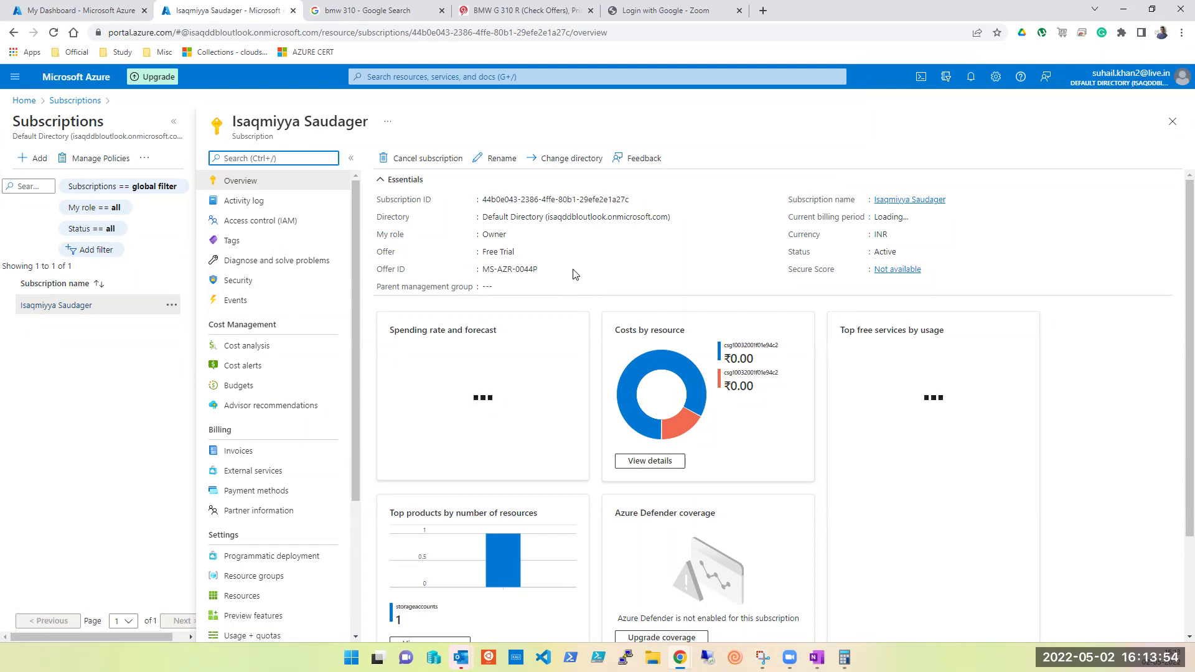
scroll(569, 274, "down", 3)
scroll(576, 293, "up", 3)
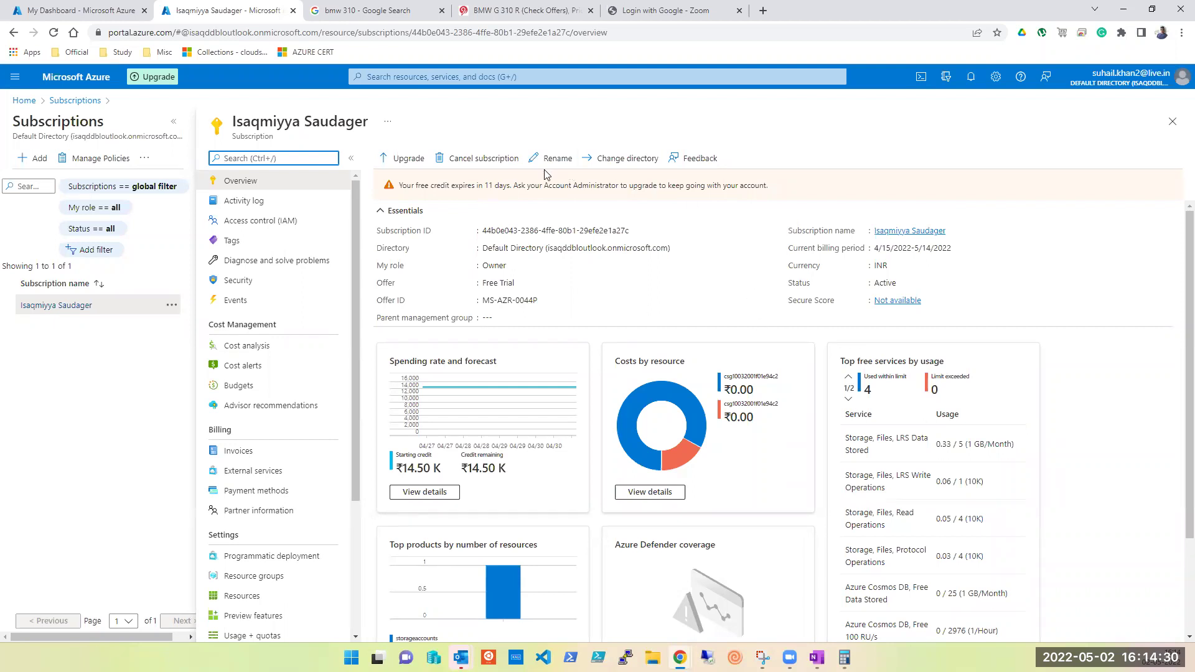
Switch the portal to the favorite Default Directory with the domain tsoftinfosolutions.online
left_click(93, 10)
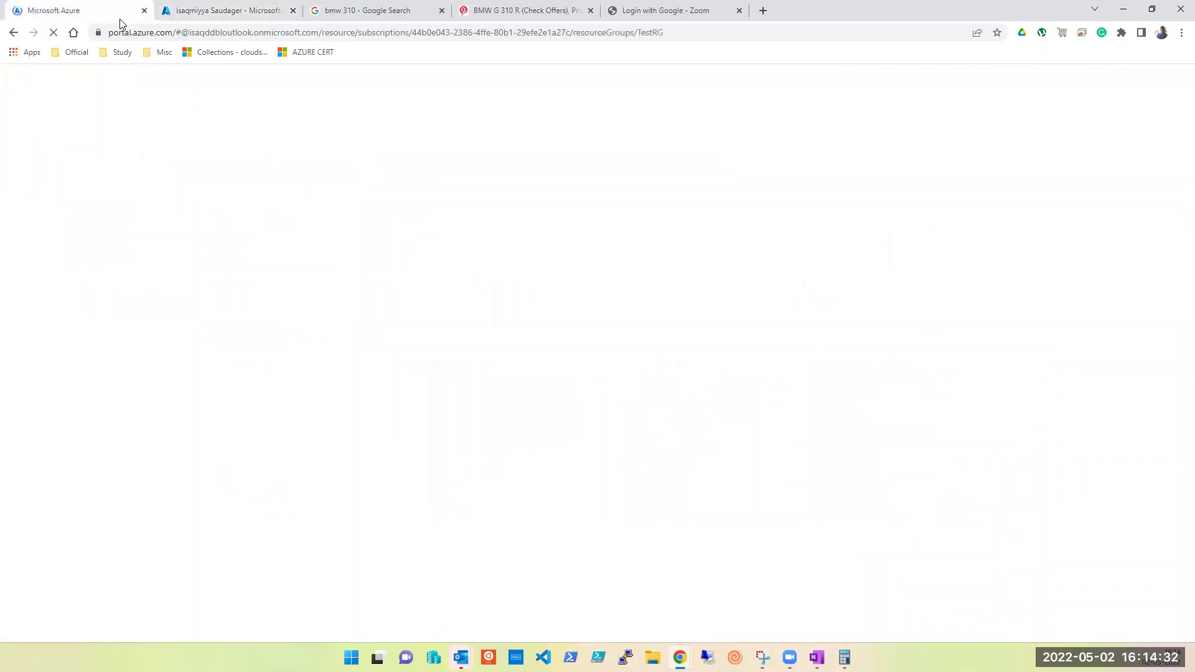
left_click(207, 16)
left_click(1170, 78)
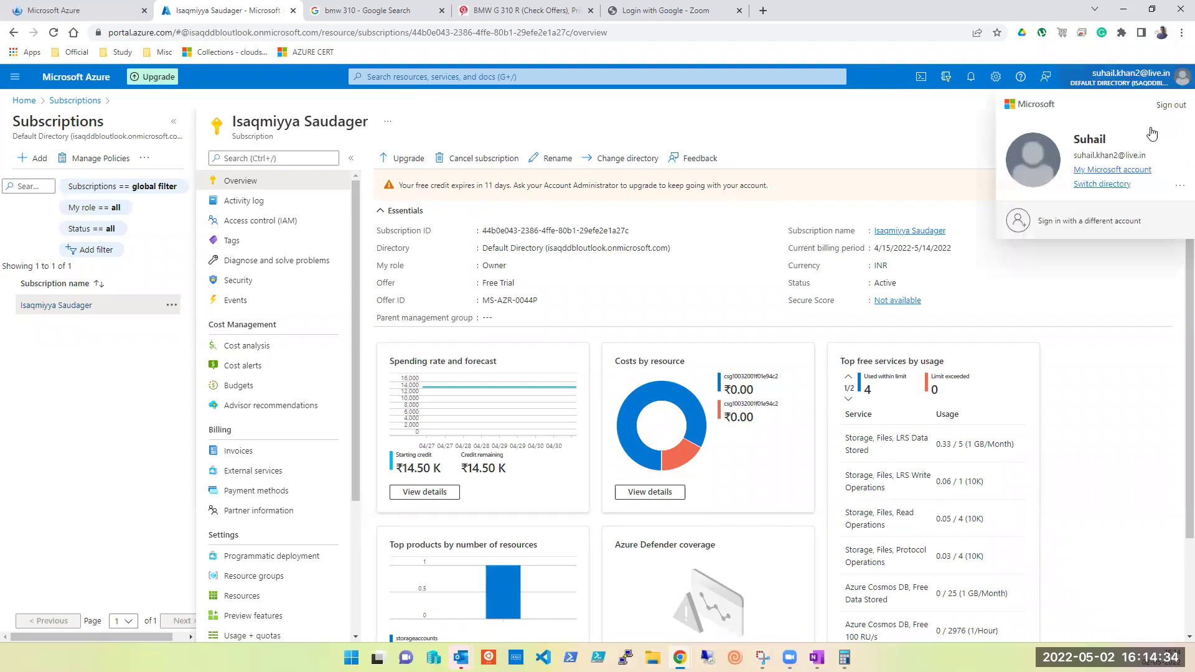
left_click(1102, 185)
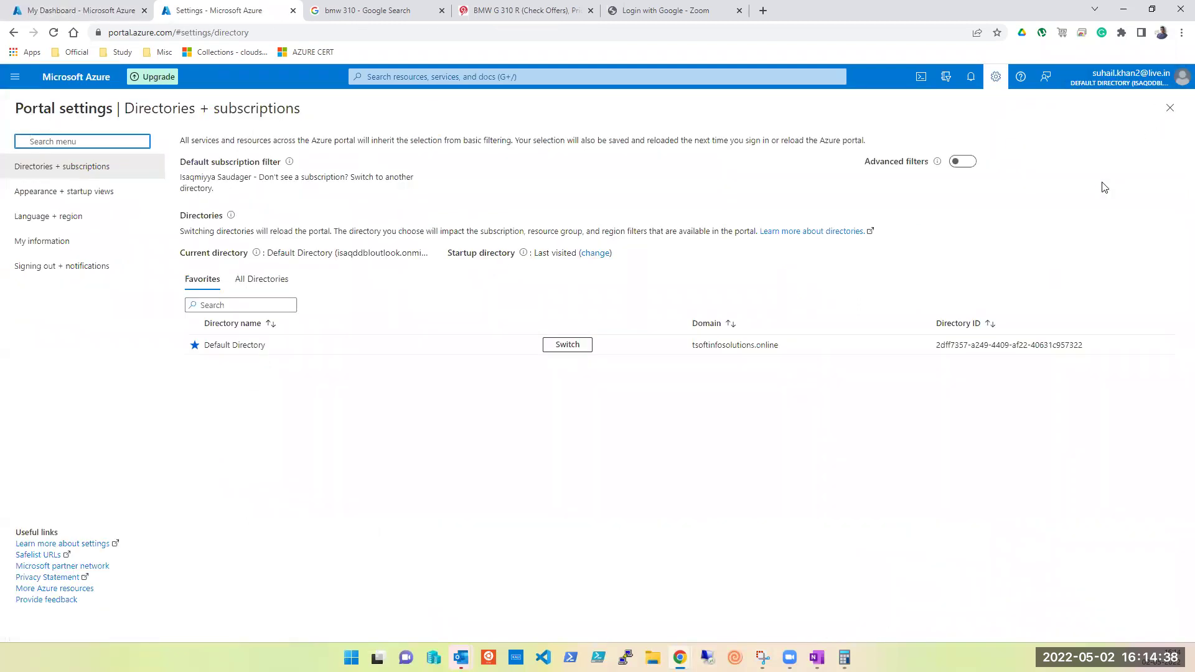
left_click(579, 346)
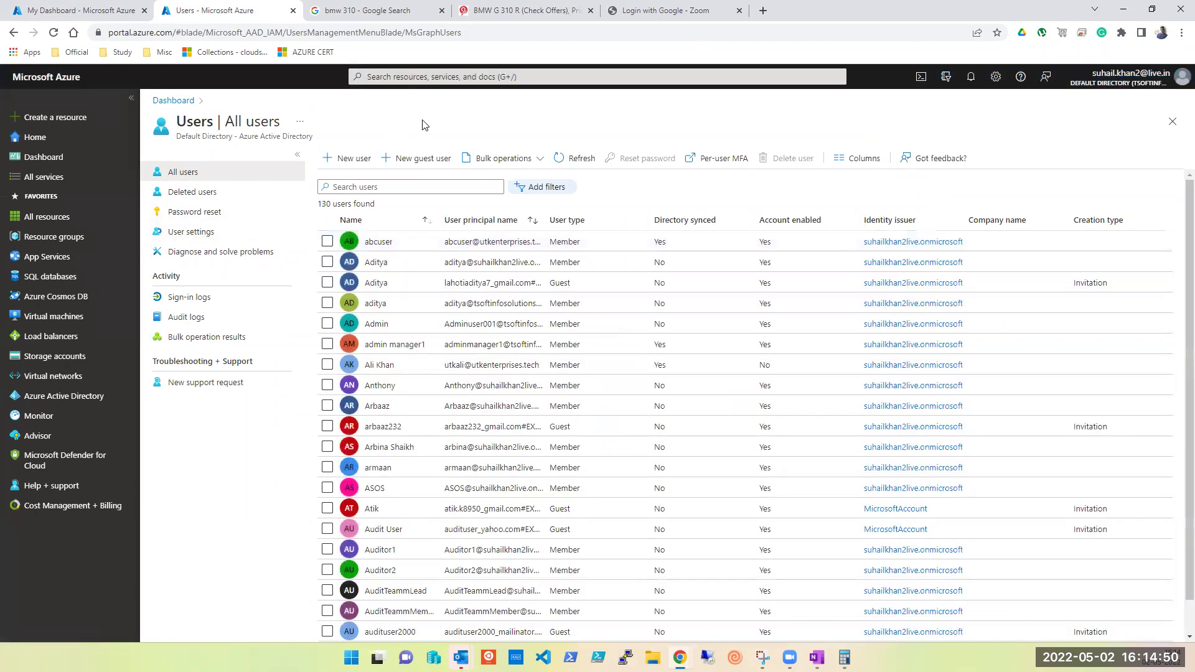
Open DevOpsVM001 from the virtual machines list and start it
left_click(476, 75)
left_click(460, 262)
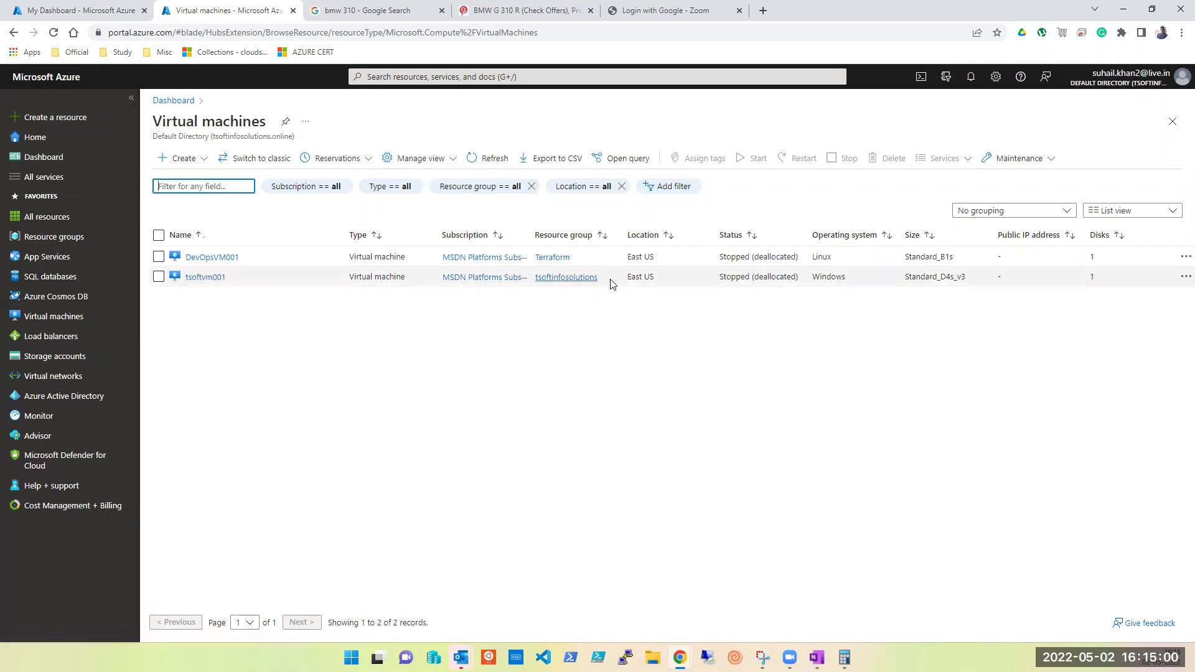
left_click(191, 259)
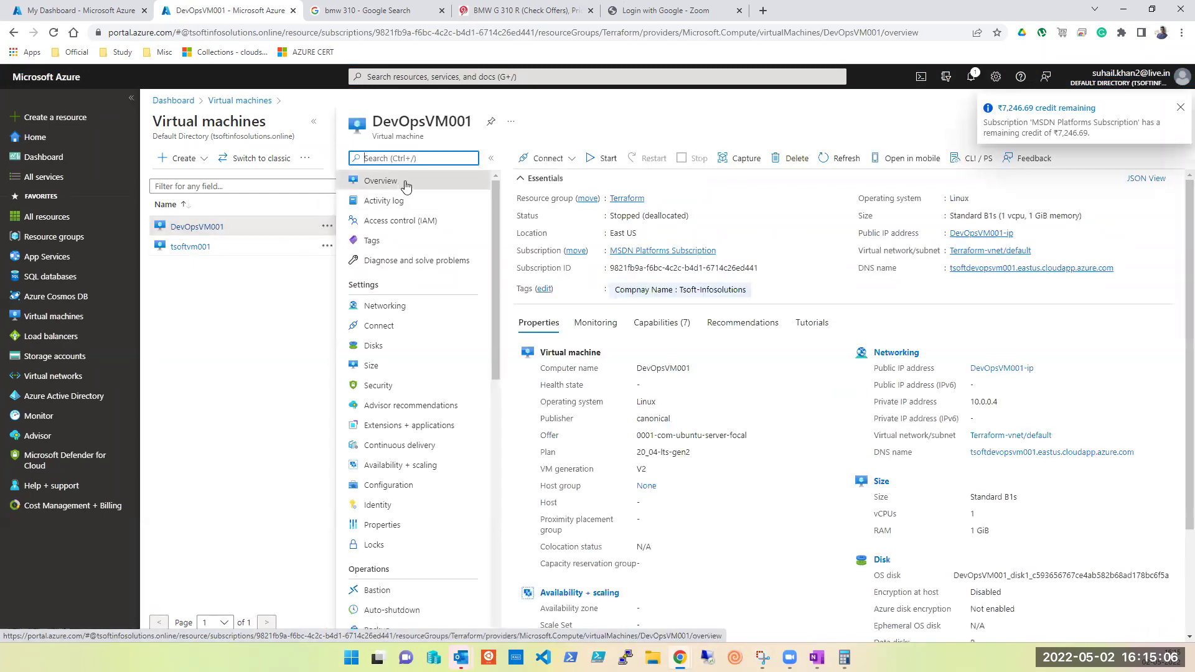
left_click(607, 160)
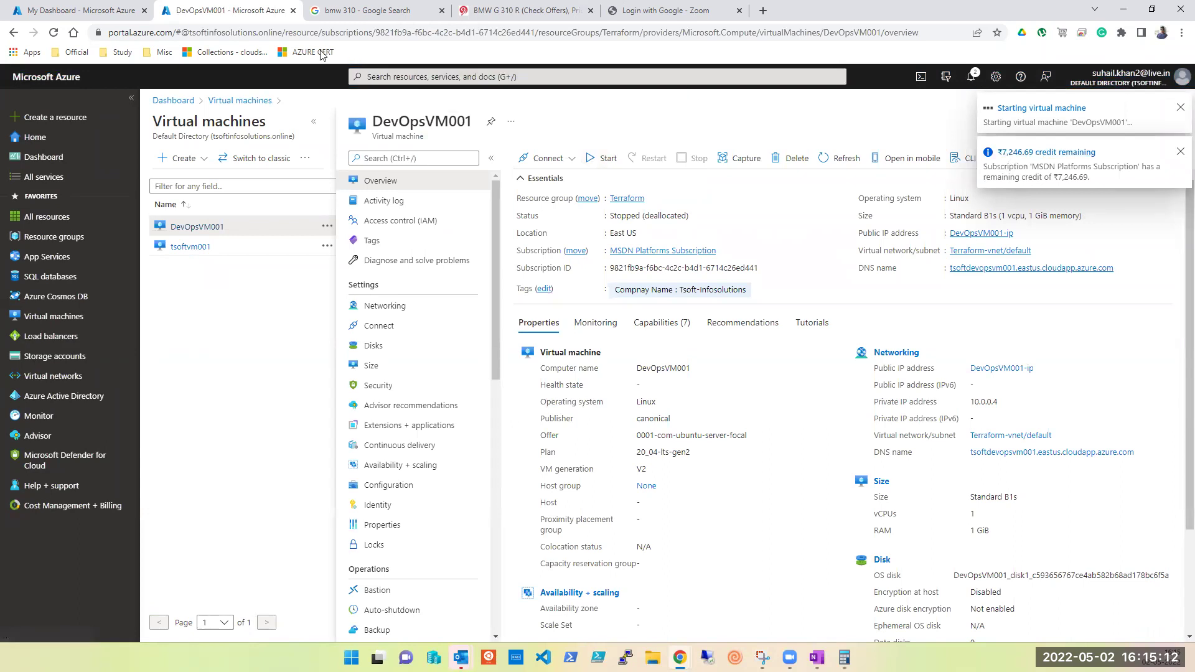
Show all directories in the portal settings of the other Azure session and highlight the current directory's domain
left_click(77, 17)
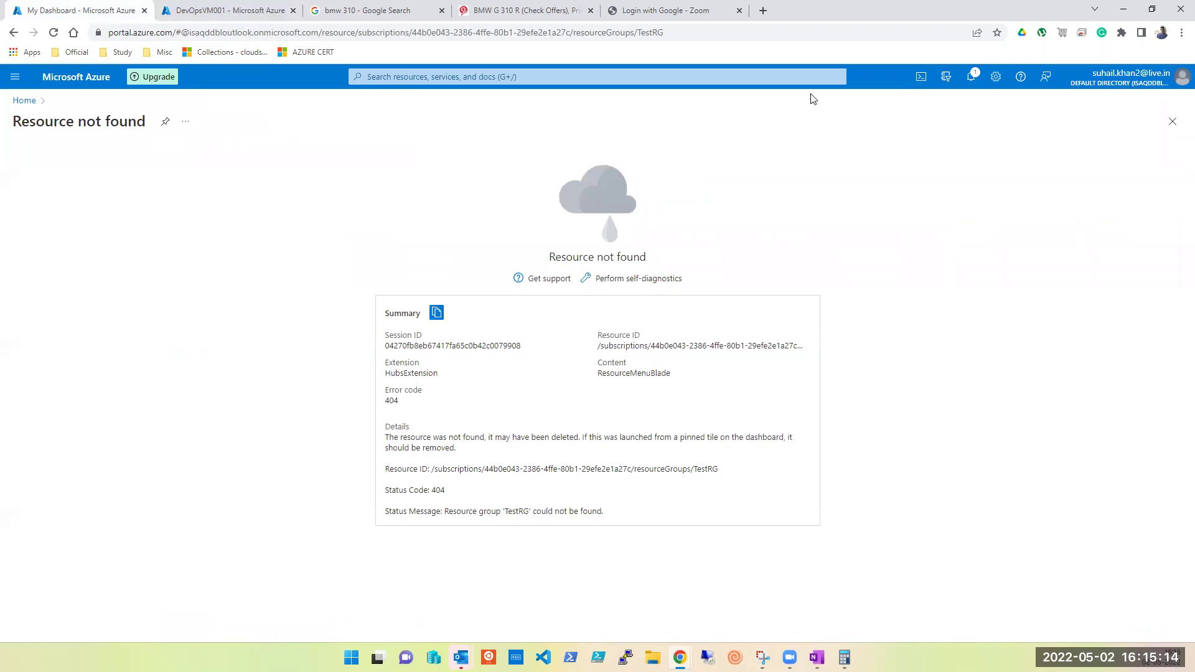
left_click(1181, 88)
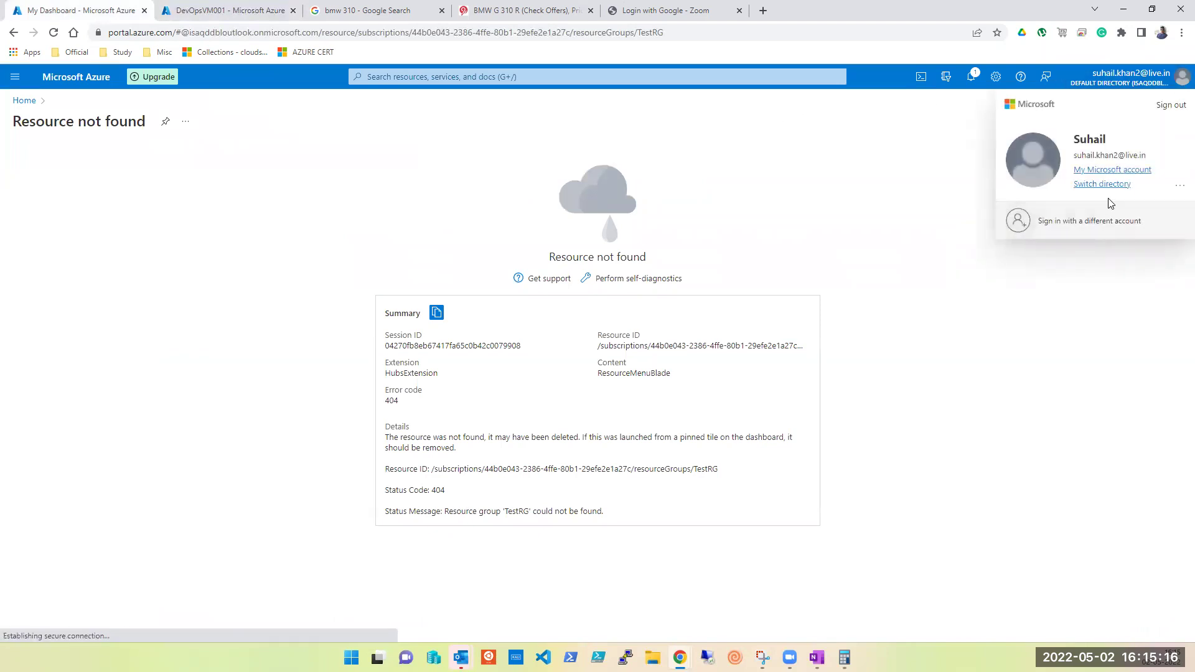
left_click(1108, 185)
left_click(266, 281)
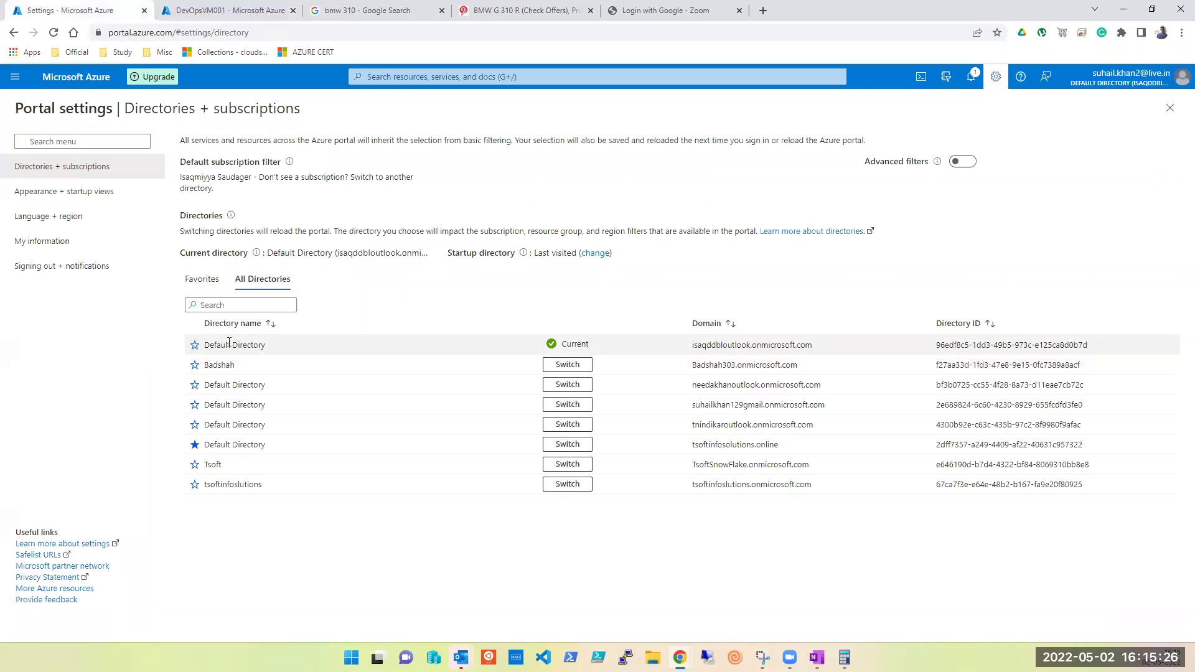
double_click(717, 346)
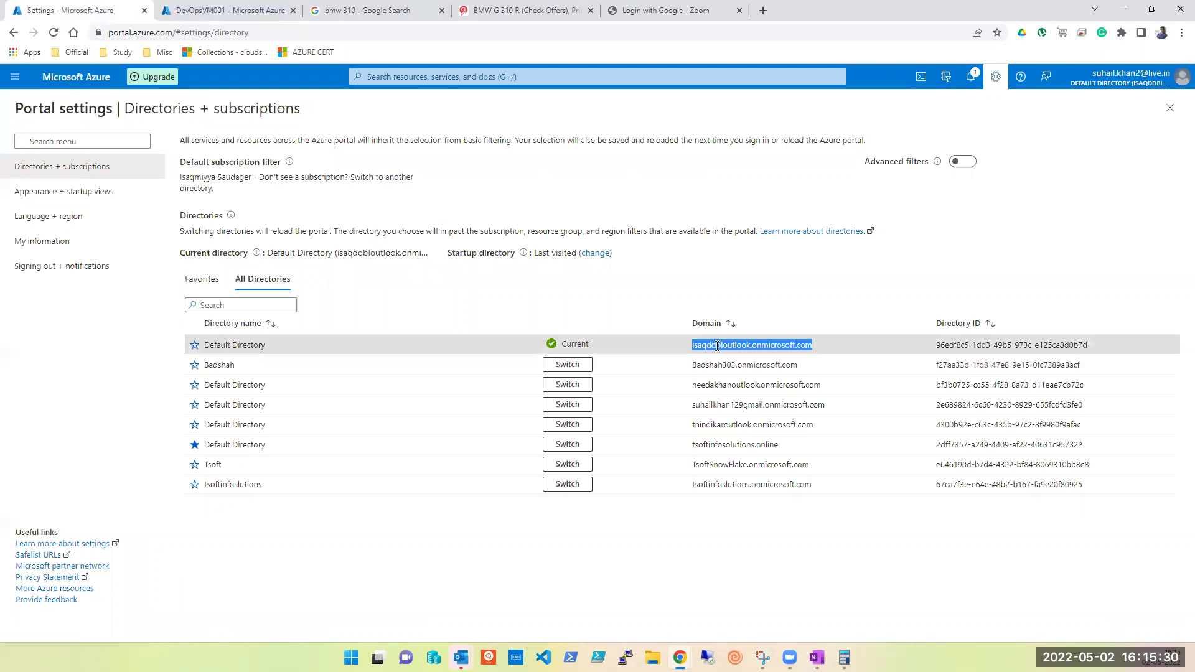
Highlight DevOpsVM001's private IP address on its overview page and switch to the Azure Network notes in OneNote
left_click(195, 15)
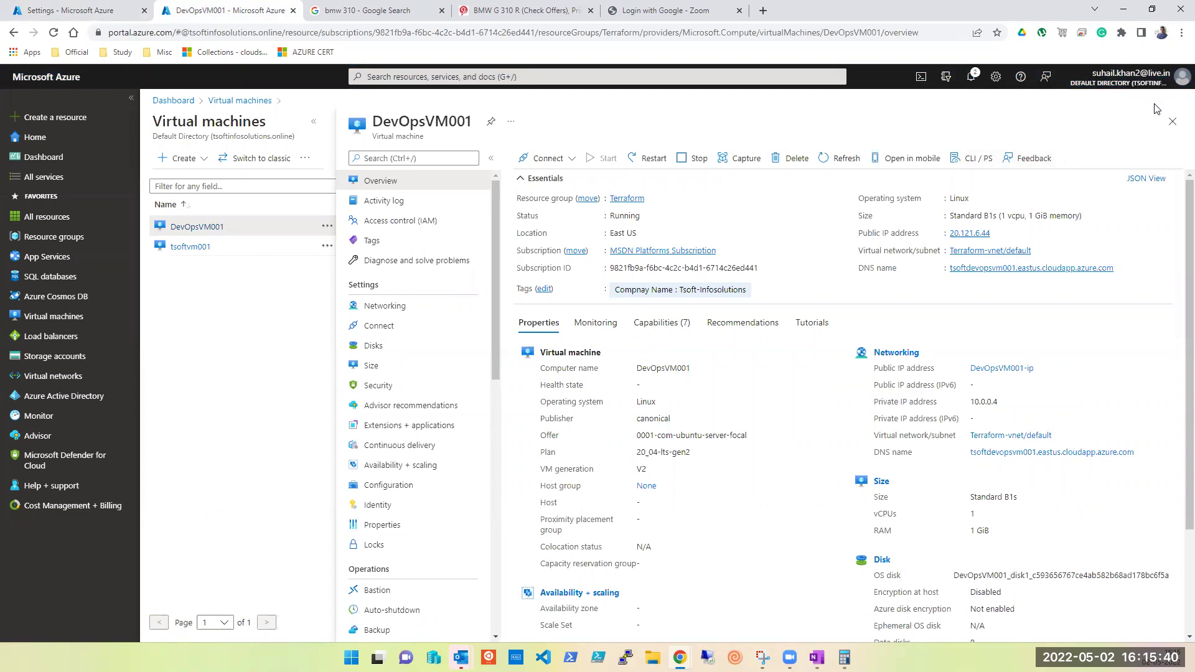
double_click(989, 402)
key("alt+Tab")
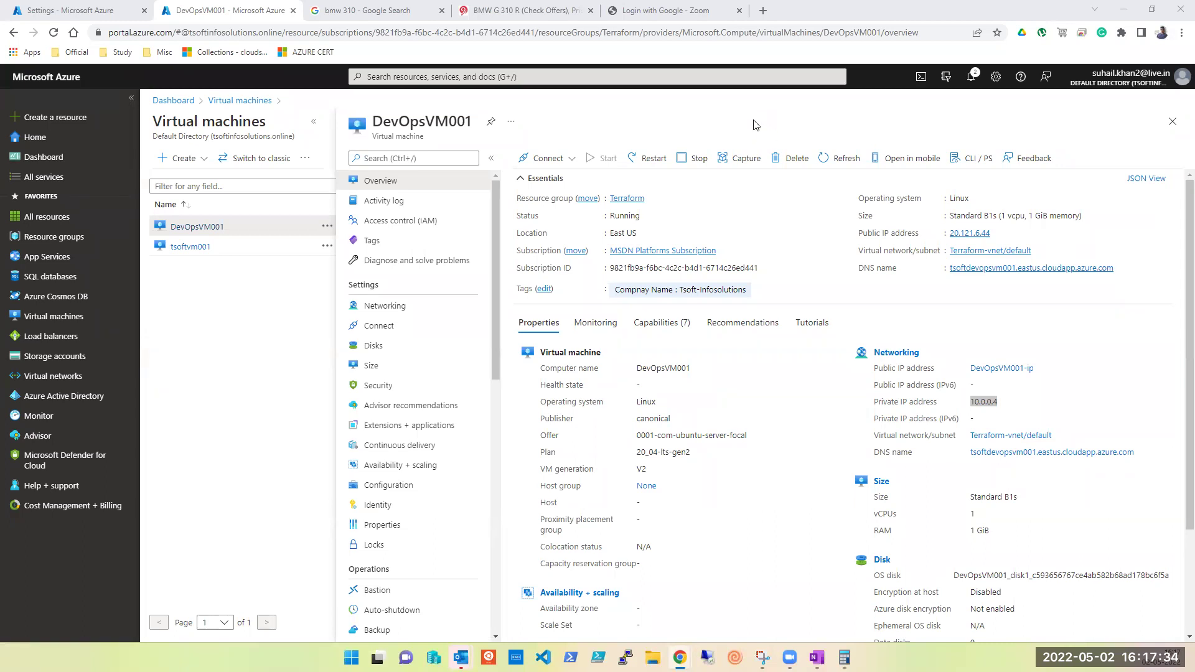
left_click(817, 658)
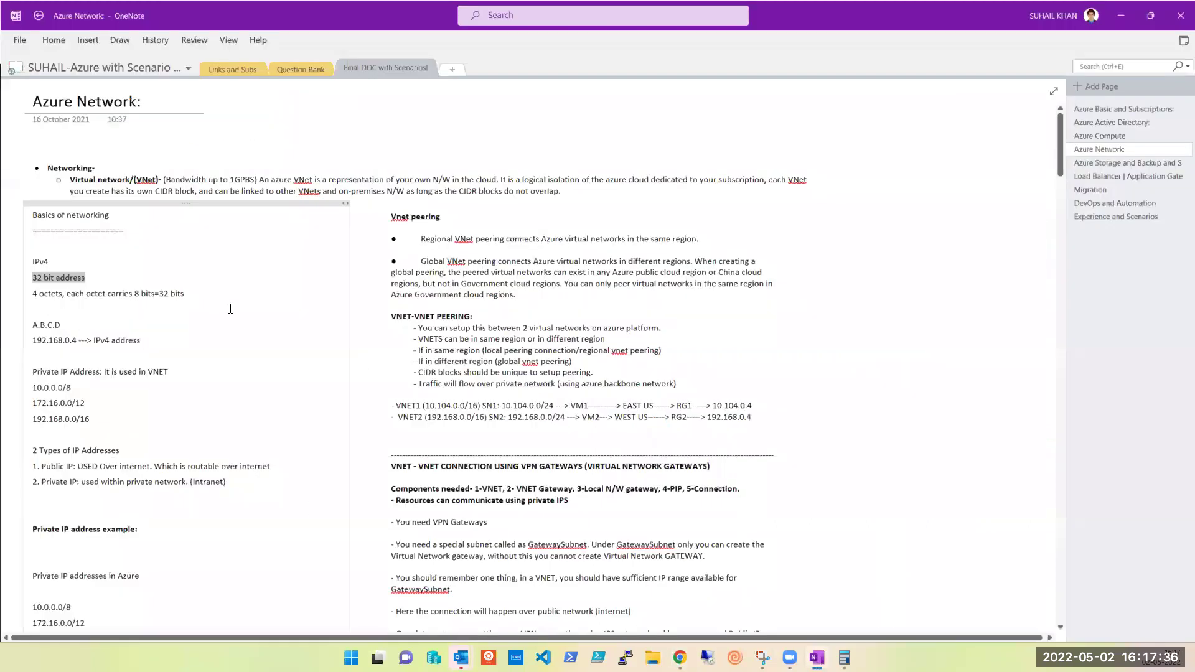
Highlight the words "internet" and "Intranet" in the notes' list of the two types of IP addresses
scroll(230, 321, "down", 3)
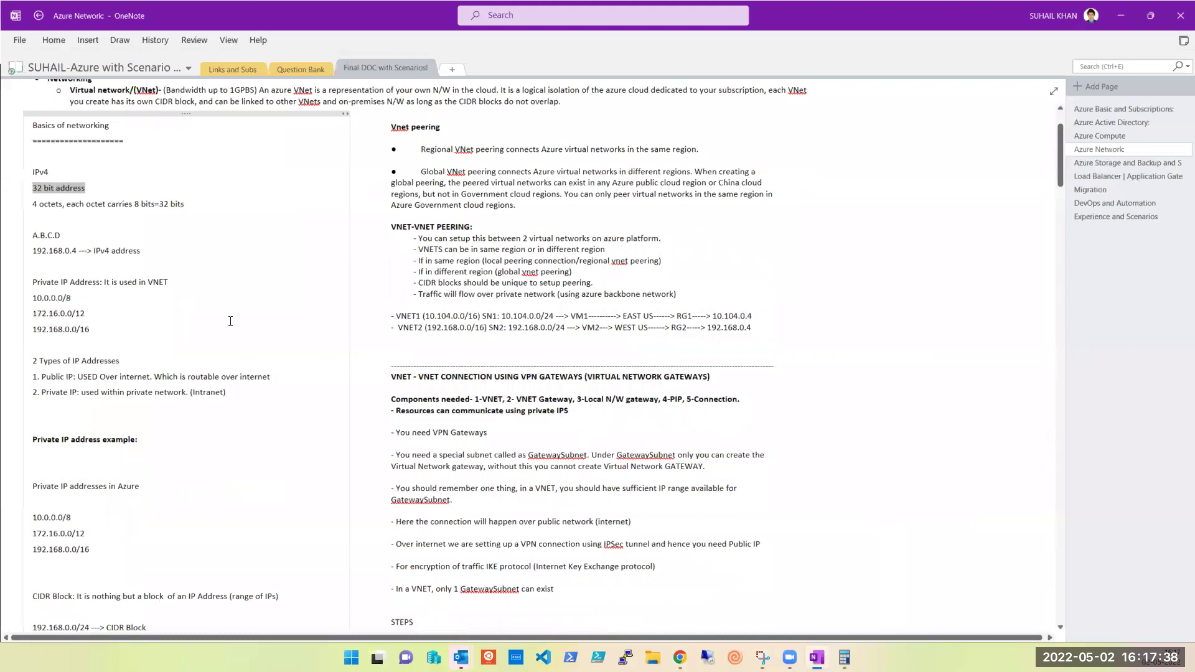
double_click(203, 393)
left_click(277, 376)
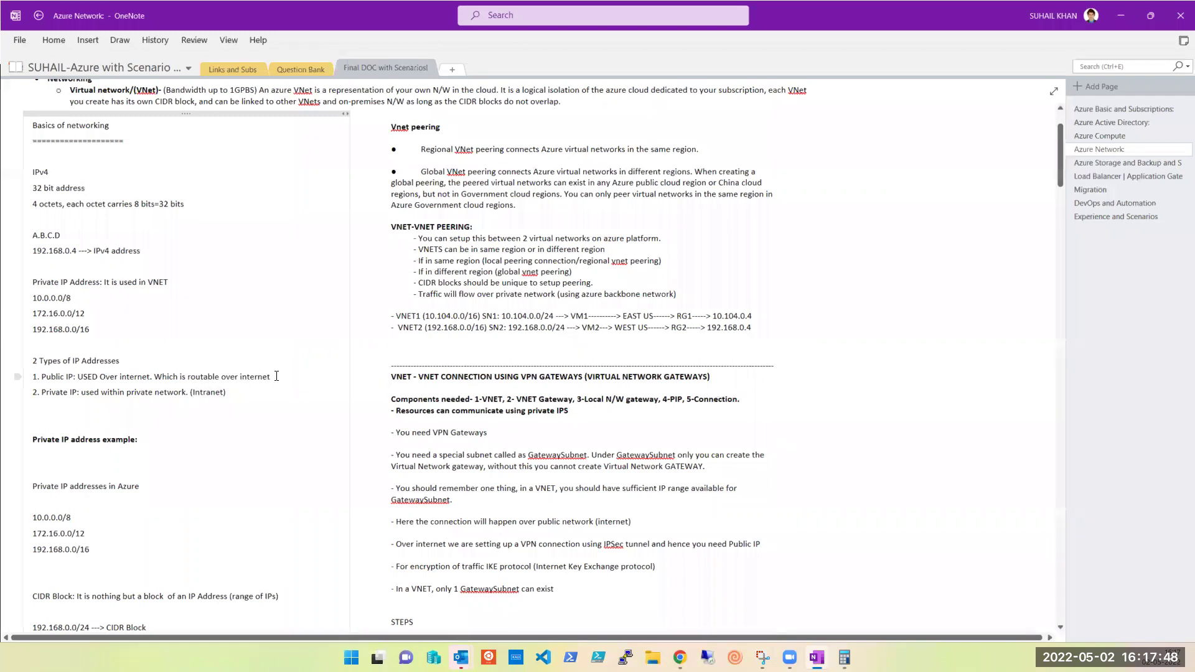
double_click(259, 376)
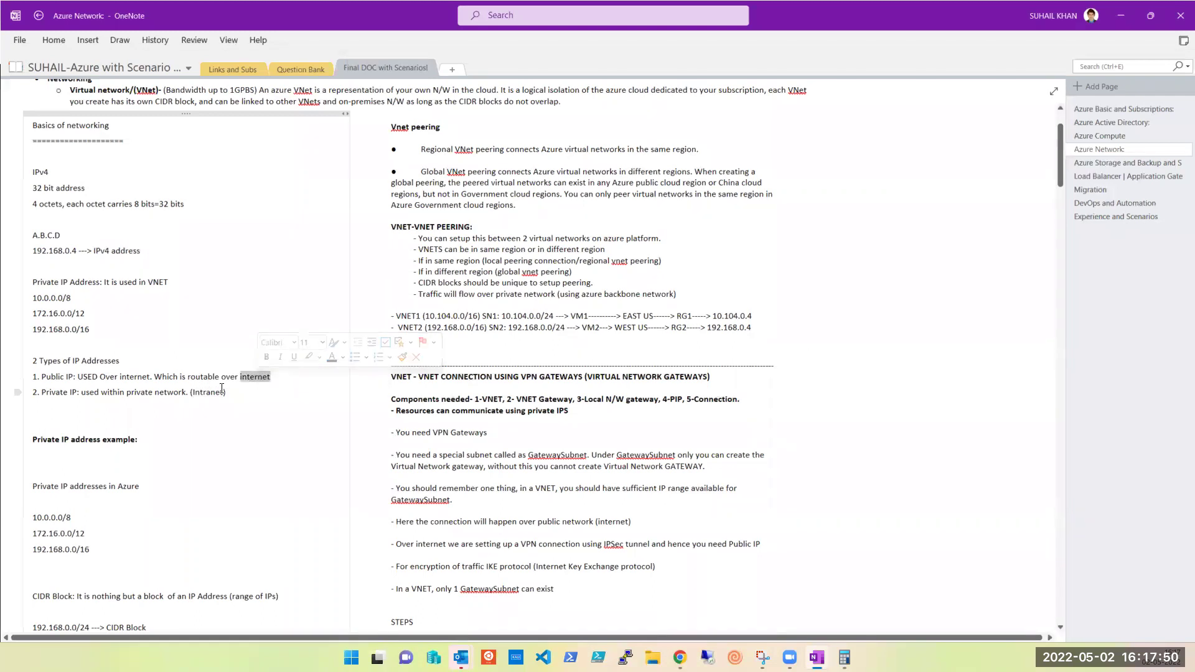
double_click(212, 392)
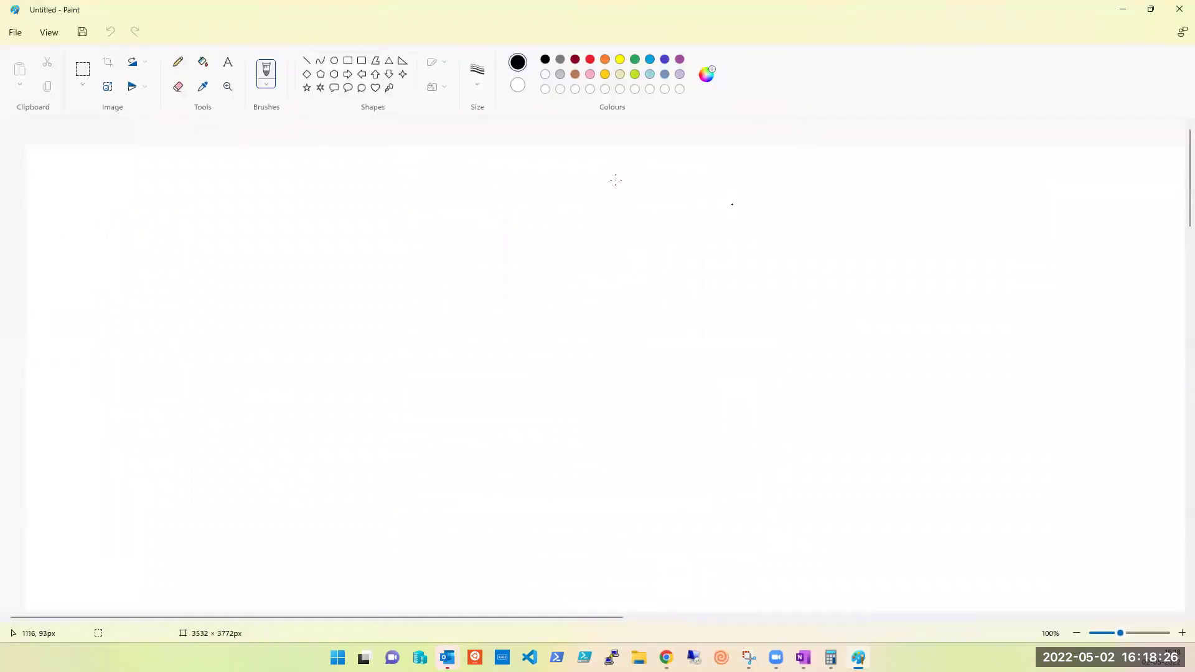
Draw two large black ellipses side by side on the blank canvas, the first about 776 × 477 px
left_click(334, 62)
left_click_drag(88, 249, 570, 546)
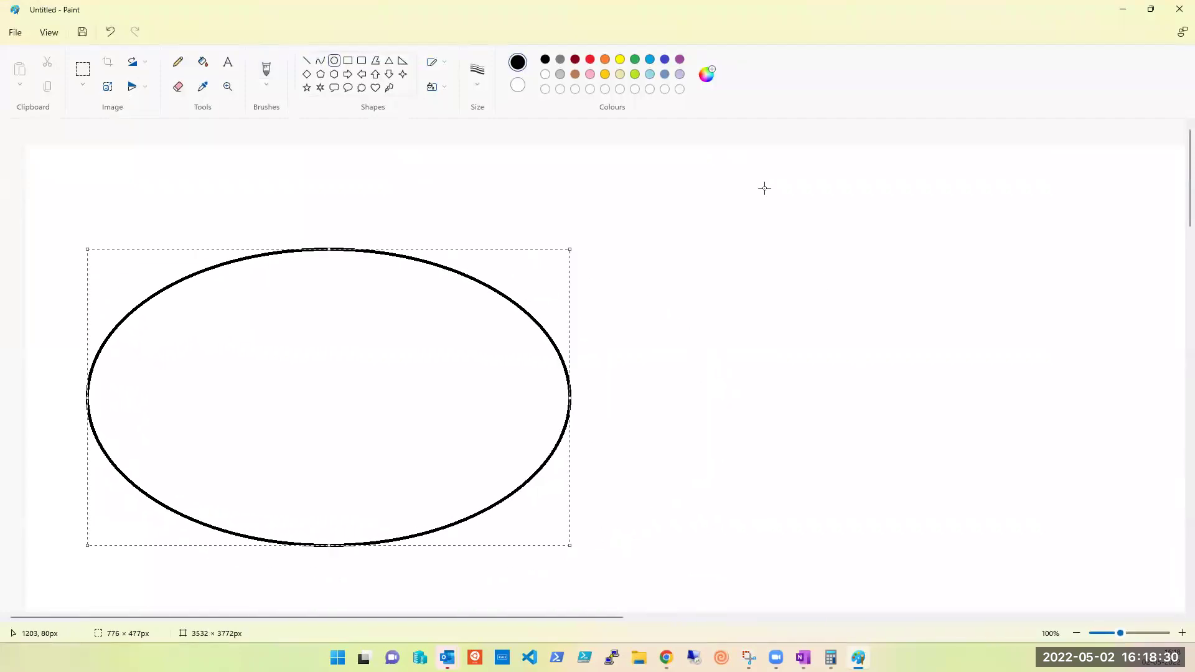
left_click_drag(729, 221, 1131, 544)
left_click(381, 381)
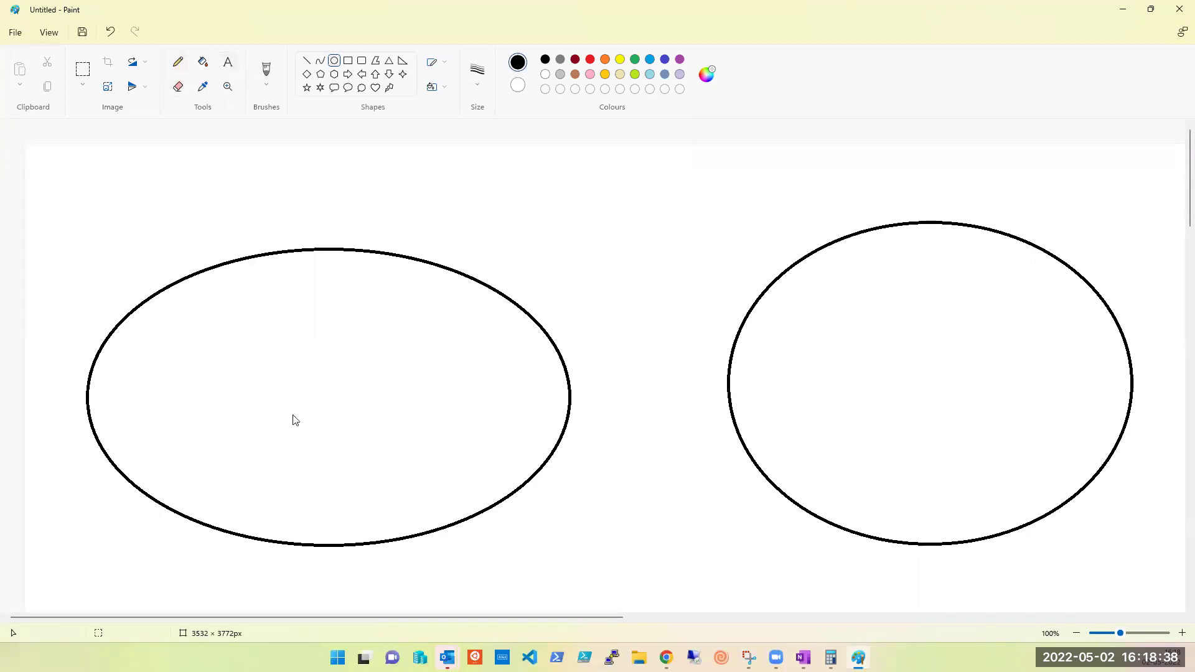
Add a text box inside the first ellipse with the address range 10.0.0.0 and 10.0.255.255 on separate lines, followed by blank lines
left_click_drag(179, 329, 332, 382)
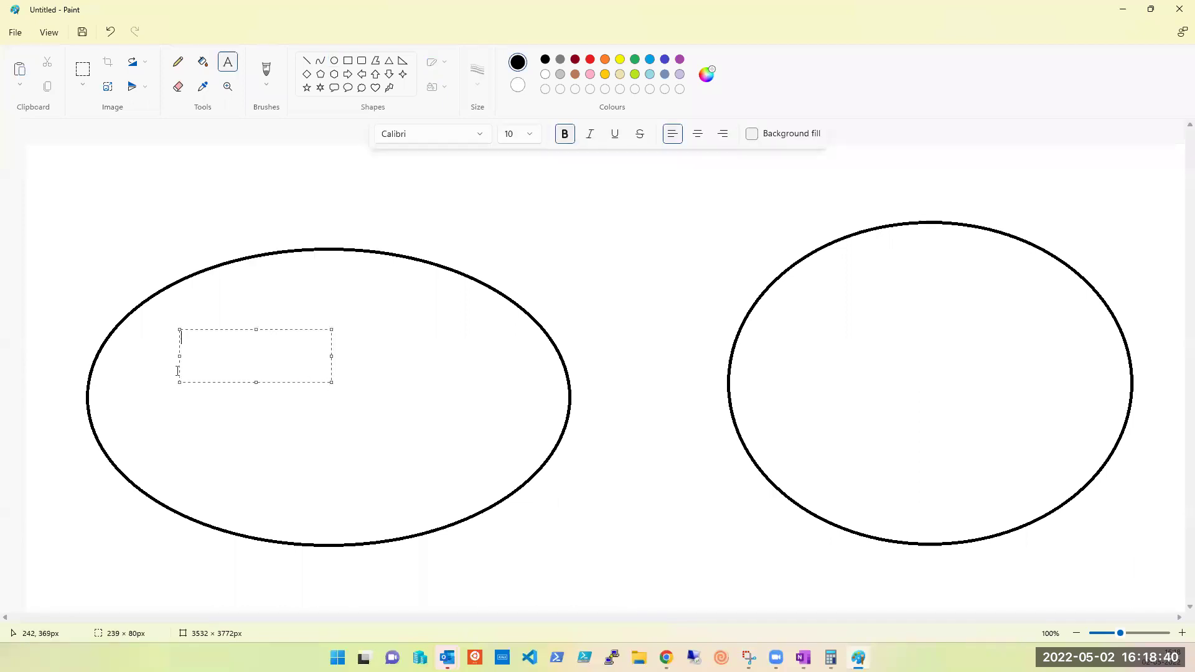
type("10.0.0.0")
key("Return")
type("40")
key("BackSpace")
key("BackSpace")
type("10.0.255.255")
key("Return")
key("Return")
key("Return")
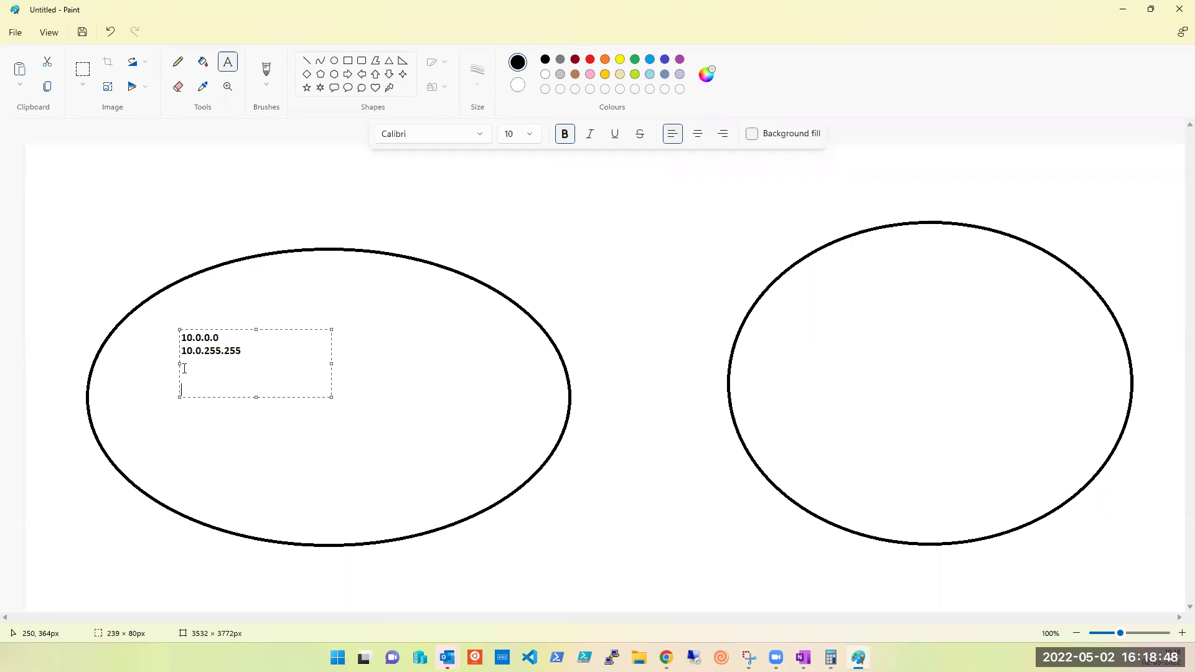
List the host addresses 10.0.0.1, 2, 3, 4 and 5 on separate lines below the range and finish the text
type("10.0.0.1")
key("Return")
type("2")
key("Return")
type("3")
key("Return")
type("3")
key("BackSpace")
type("4")
key("Return")
type("5")
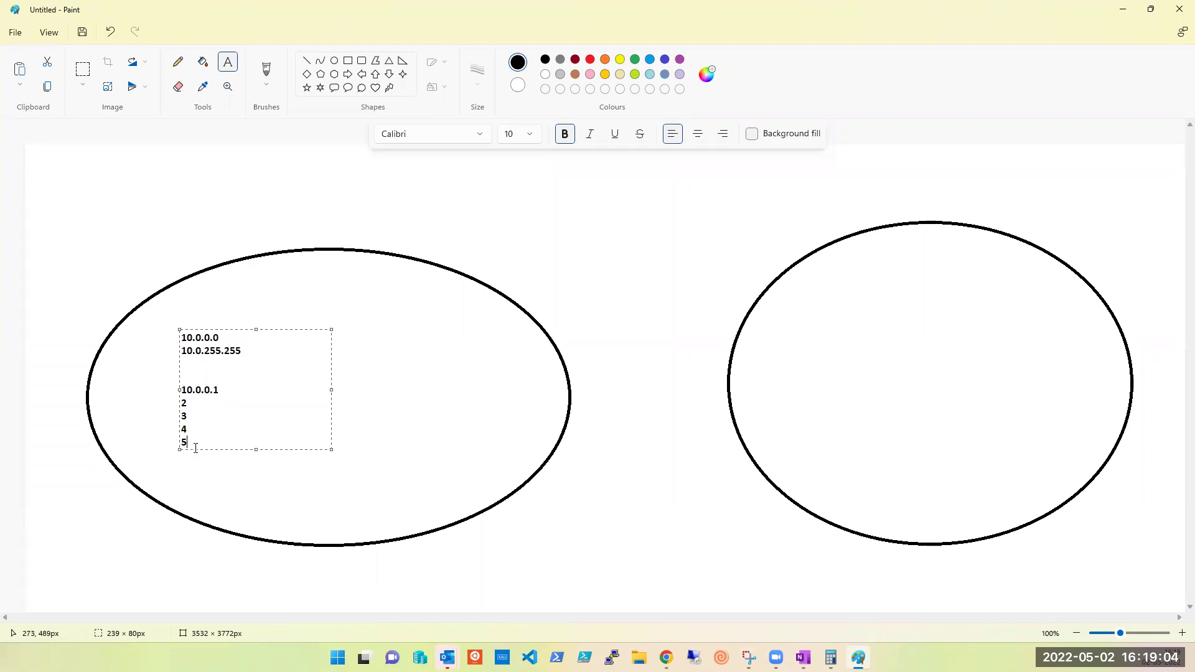
left_click(473, 427)
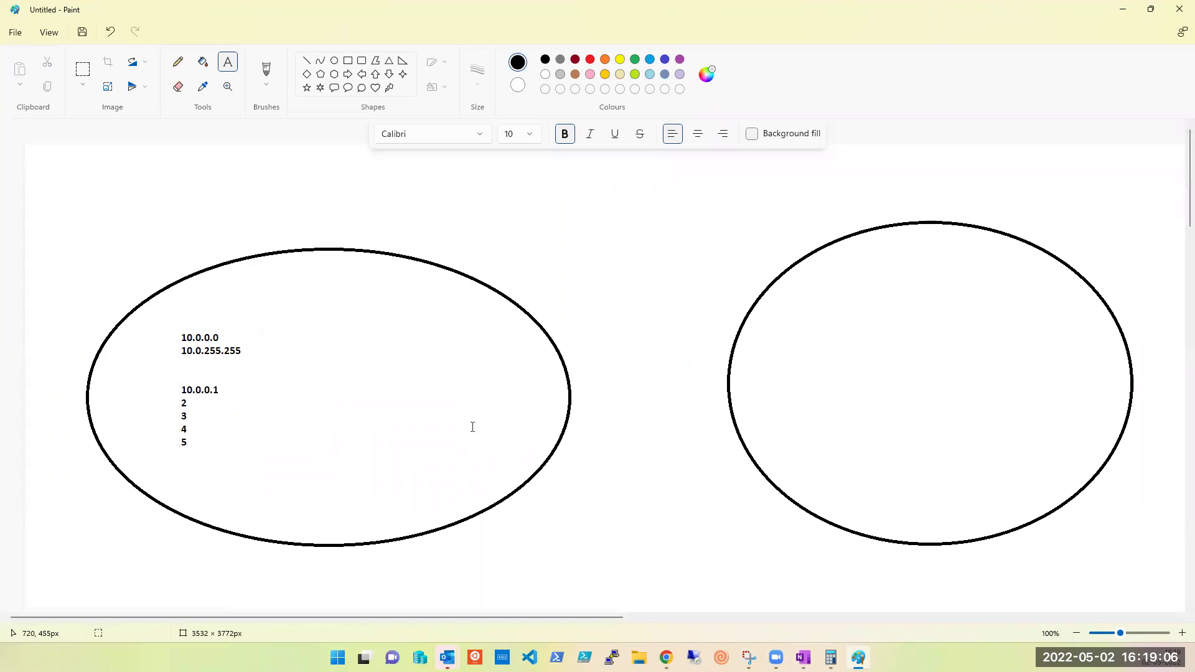
Point out the listed host addresses in the diagram and switch to the Chrome window
left_click(195, 406)
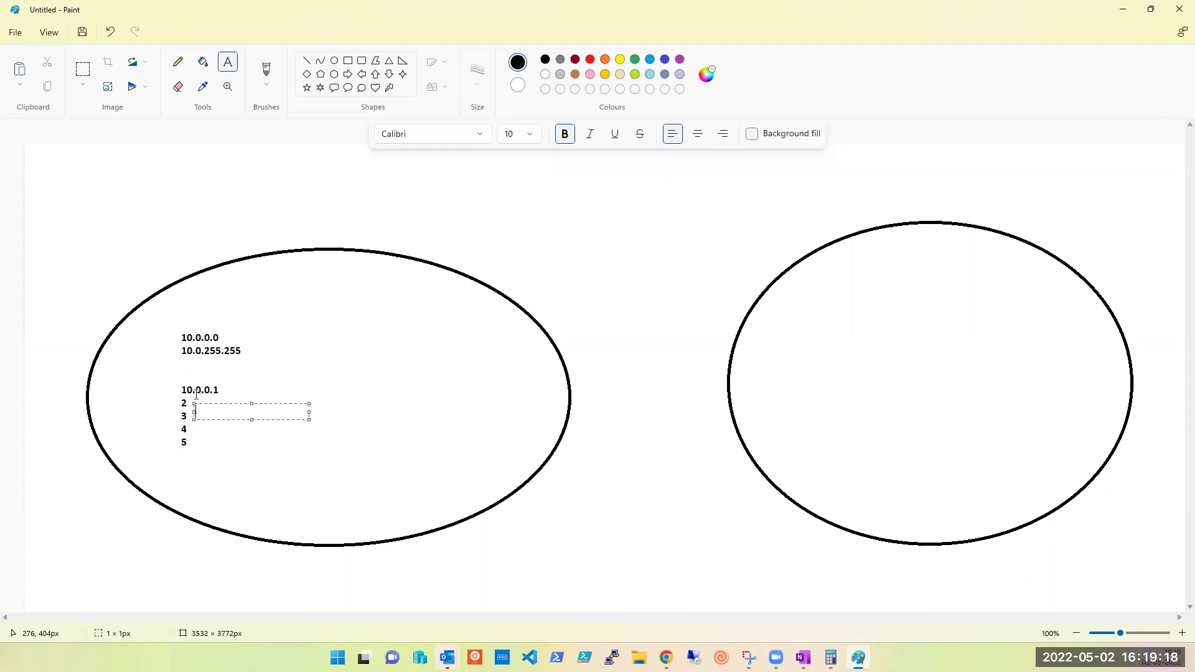
key("alt+Tab")
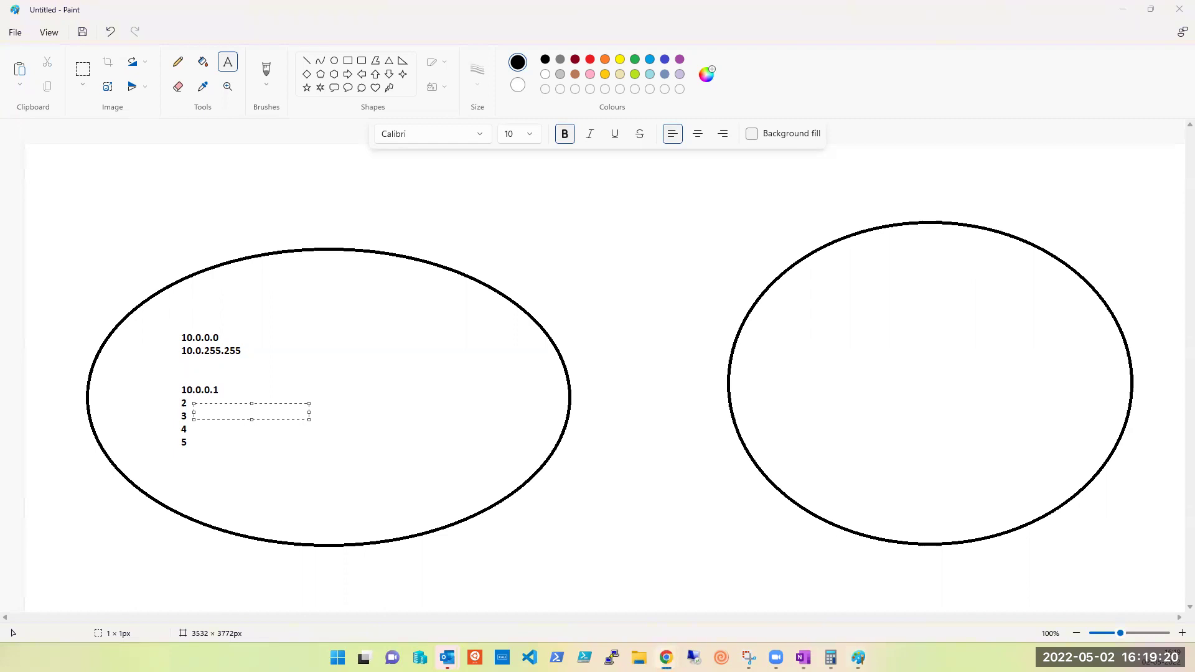